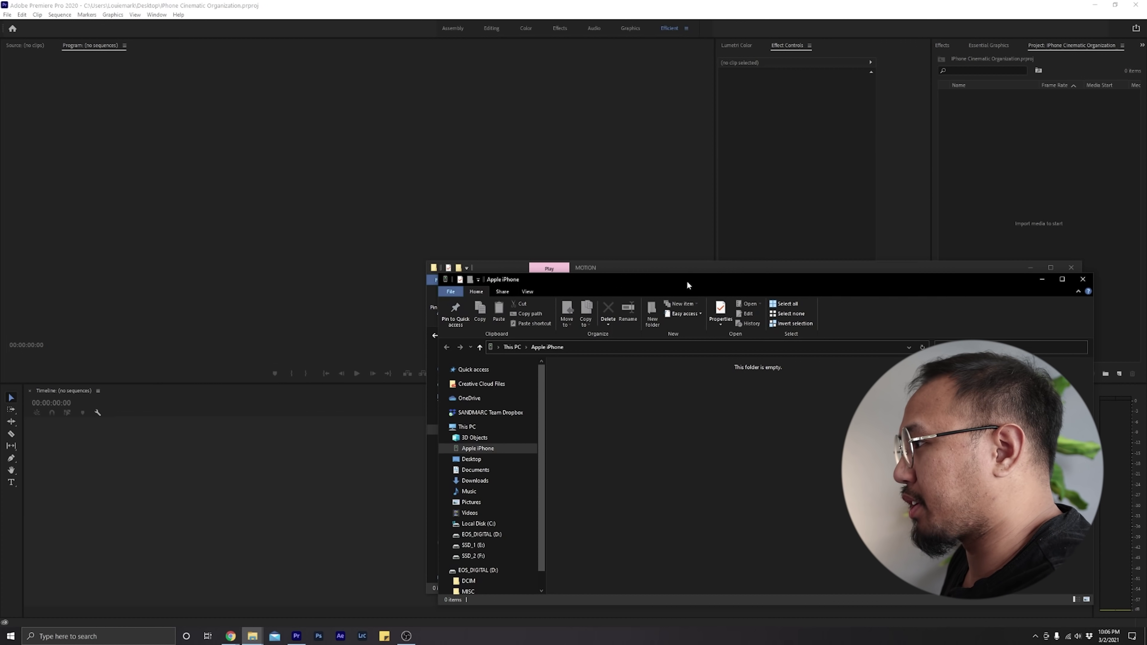
Copy the video clips from the iPhone's DCIM subfolder 107APPLE into the MOTION folder on the computer.
drag(686, 281, 364, 110)
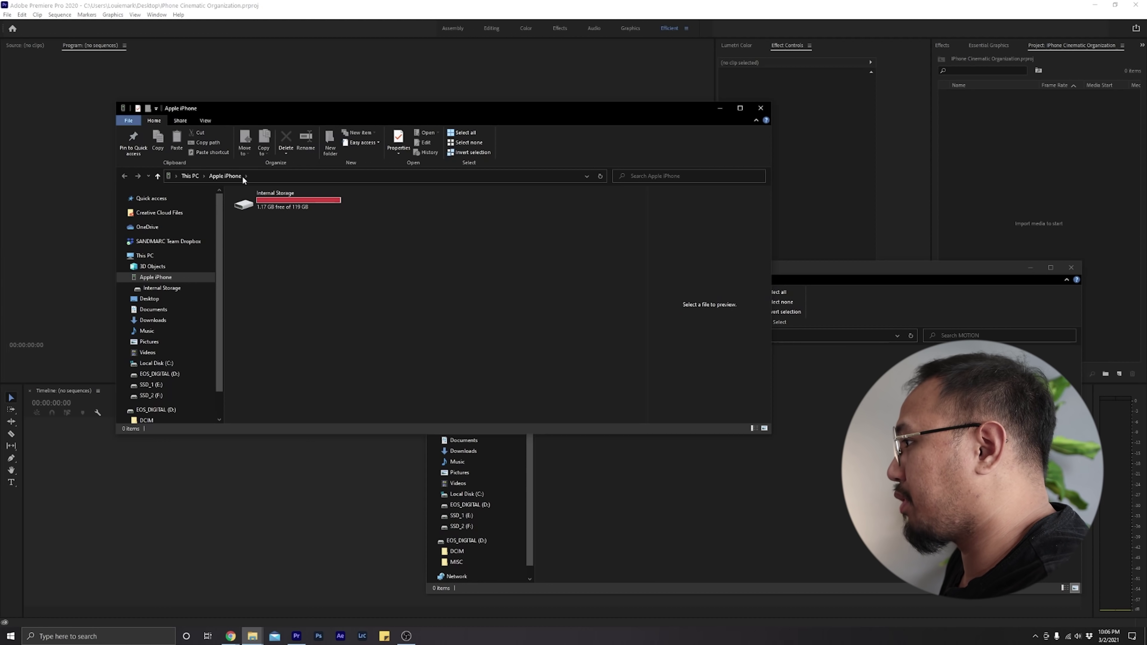
double_click(287, 194)
double_click(293, 200)
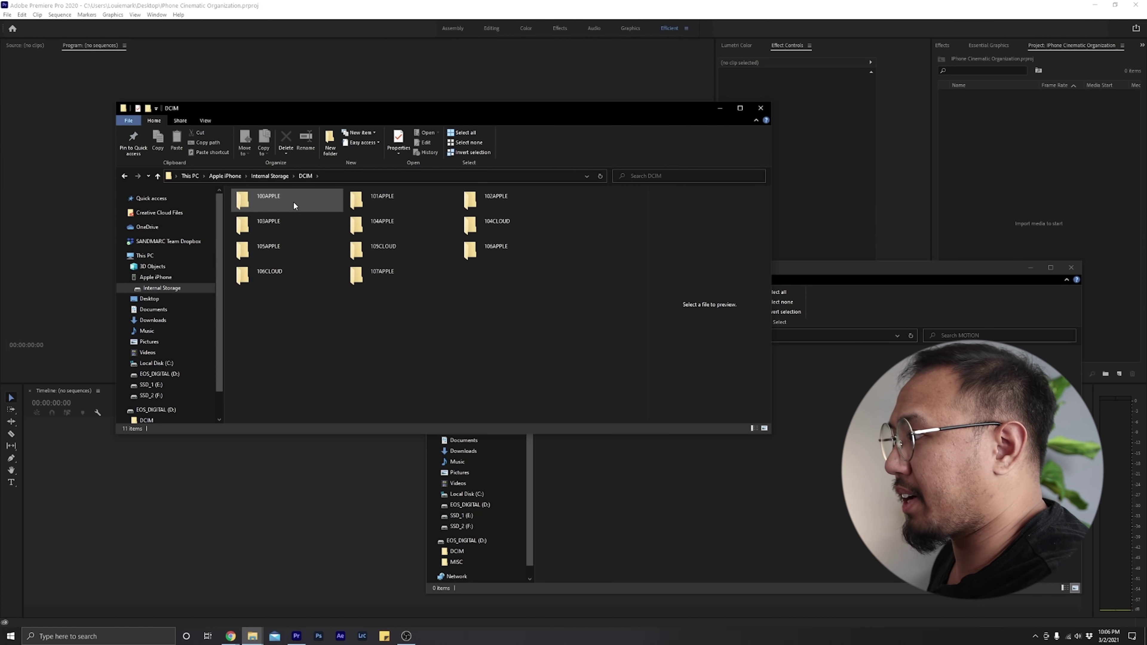
double_click(370, 281)
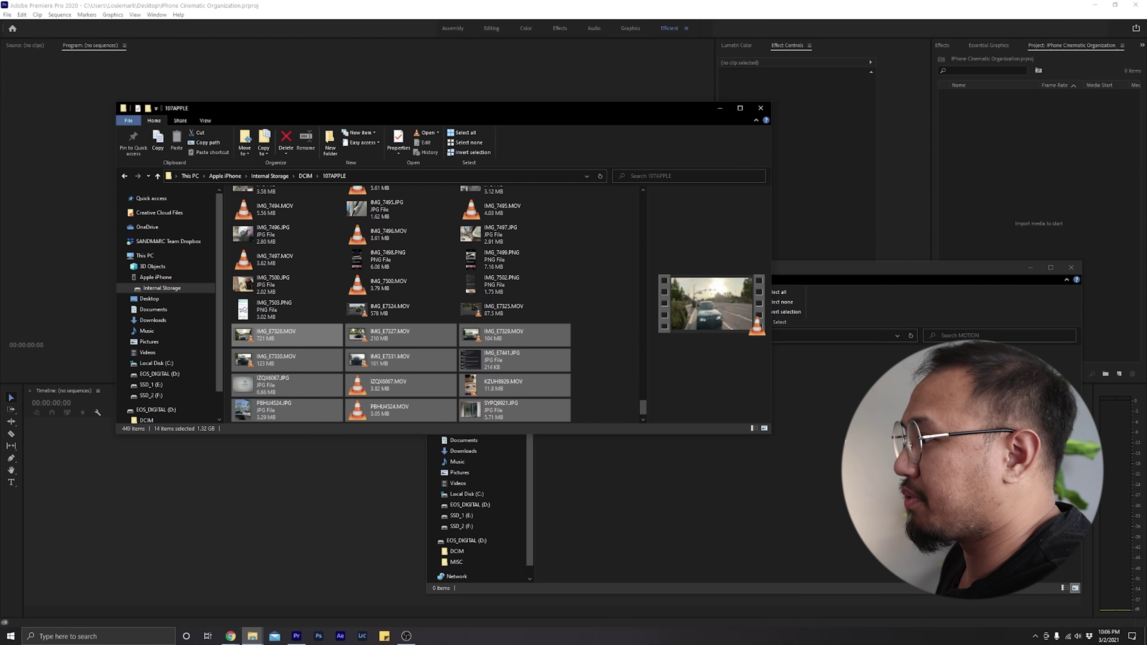
drag(713, 312, 695, 468)
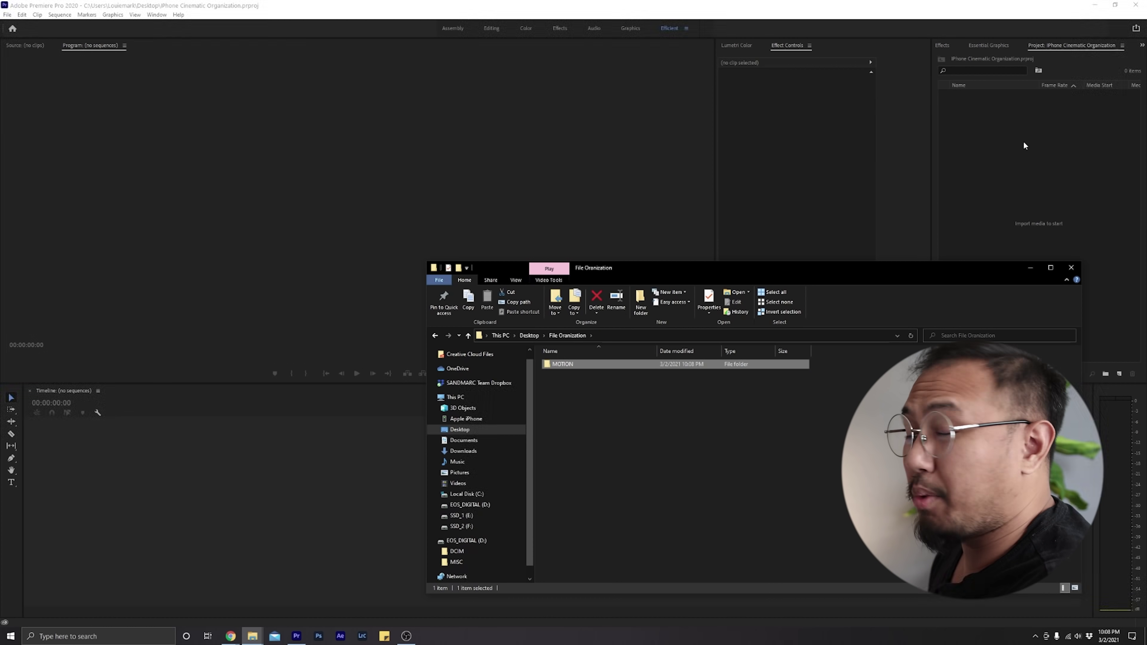
Import the whole MOTION folder into the Premiere Pro project and put the file window away.
drag(1024, 142, 1027, 140)
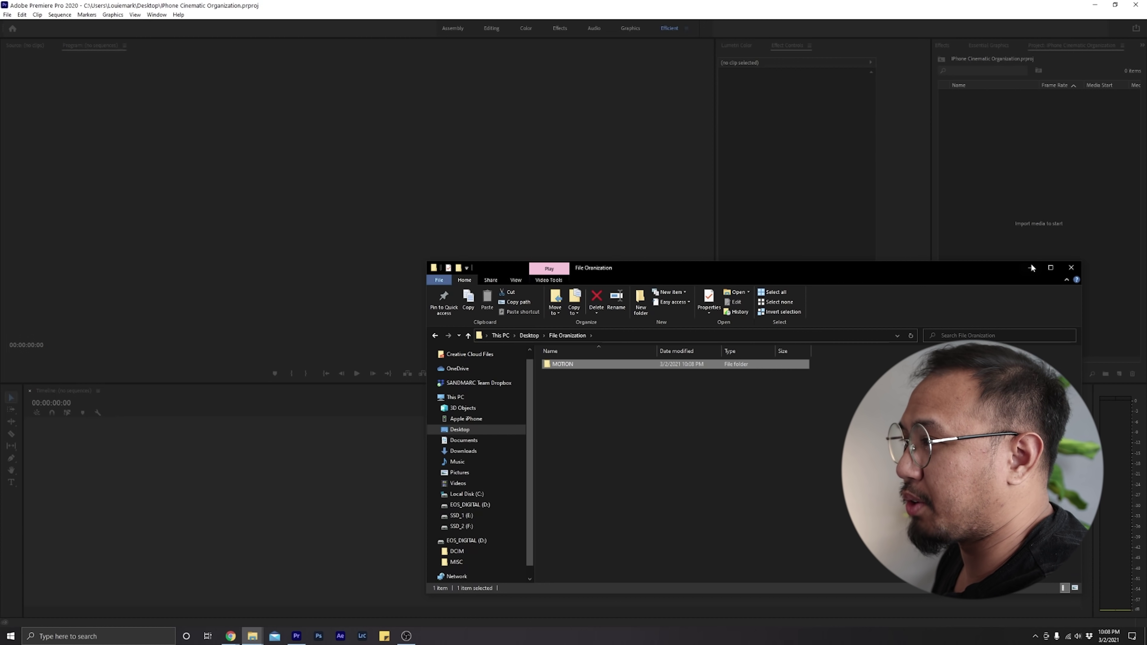
click(1032, 266)
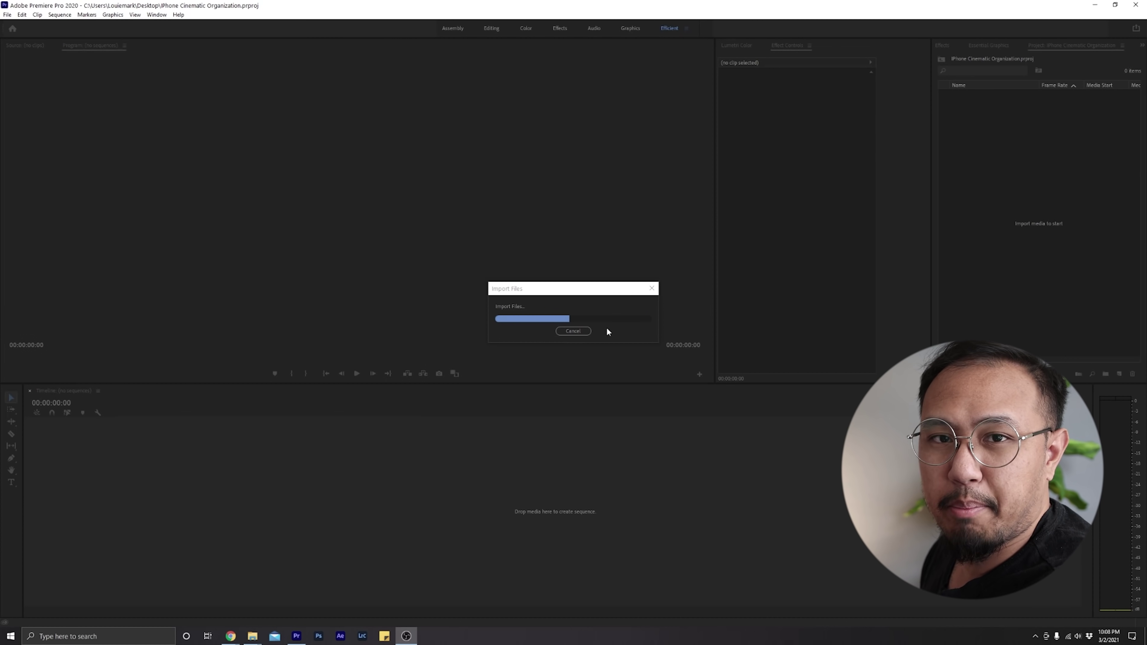
Create a new sequence named M3 Anamorphic in the project.
right_click(1029, 284)
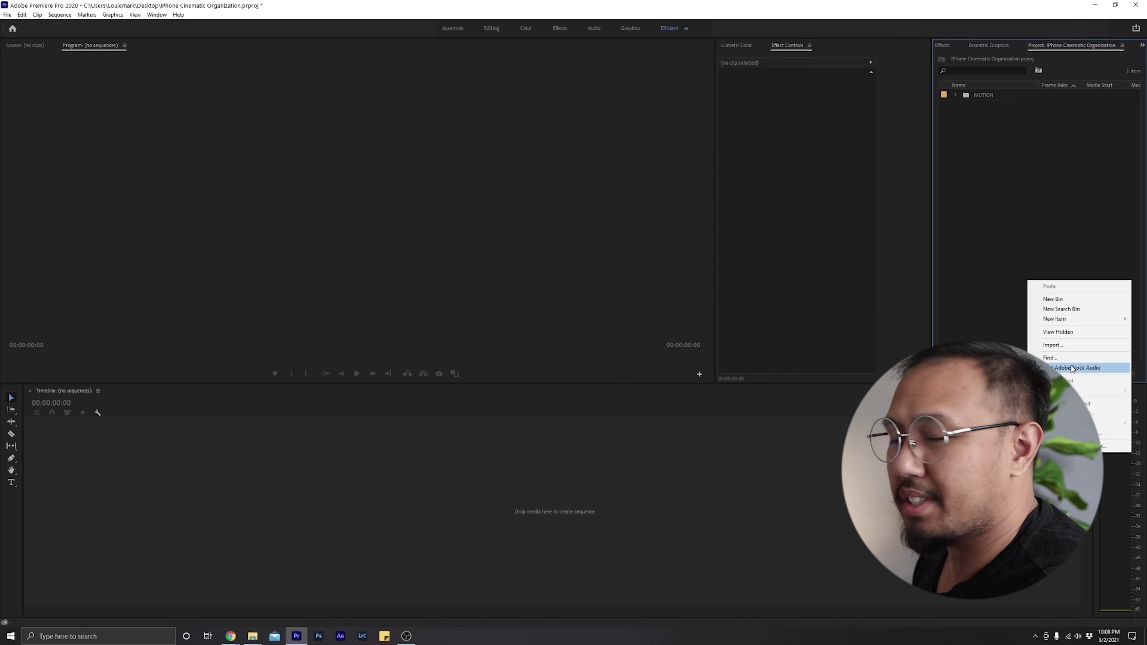
mouse_move(1079, 319)
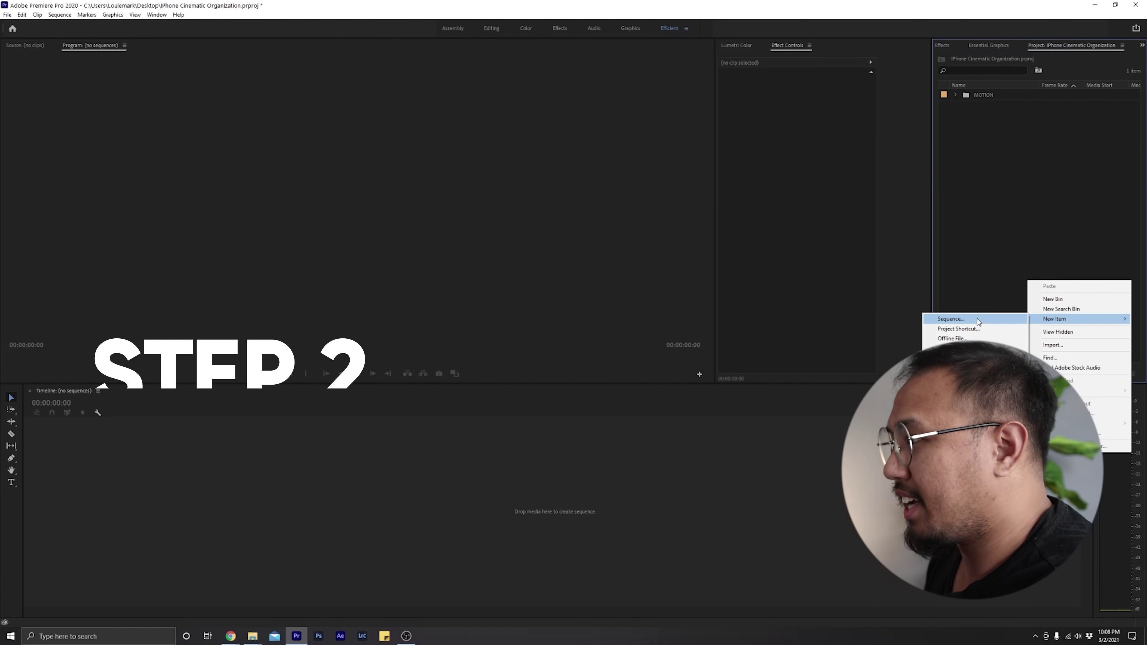
click(951, 319)
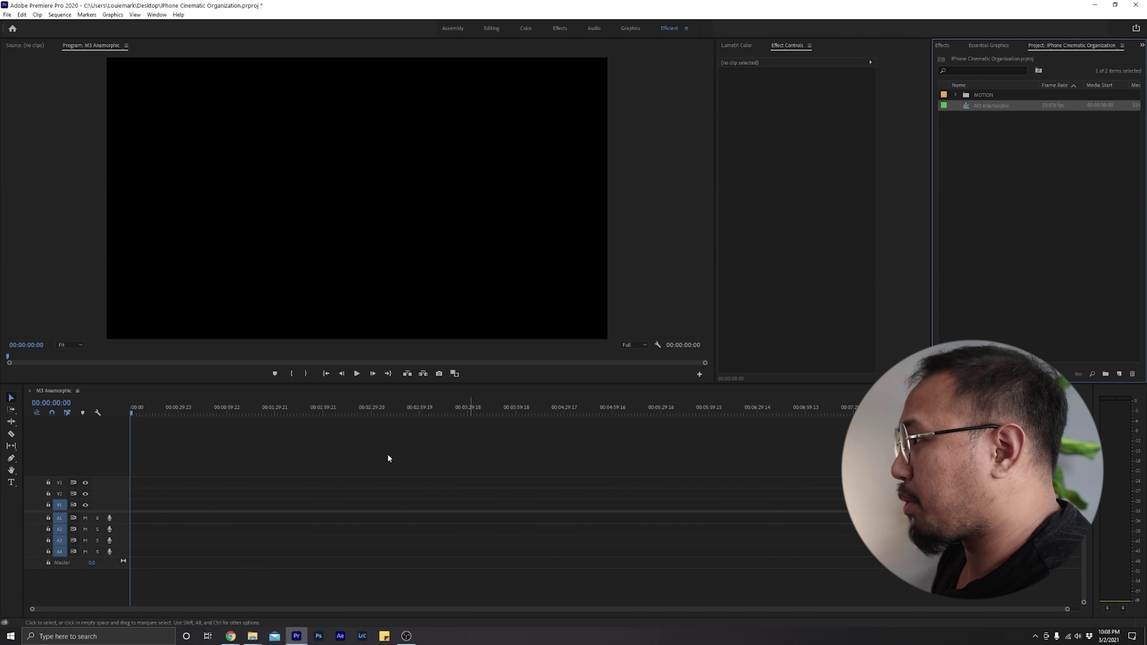
Place all the clips from the MOTION bin on video track V1, starting at the beginning of the sequence.
click(957, 96)
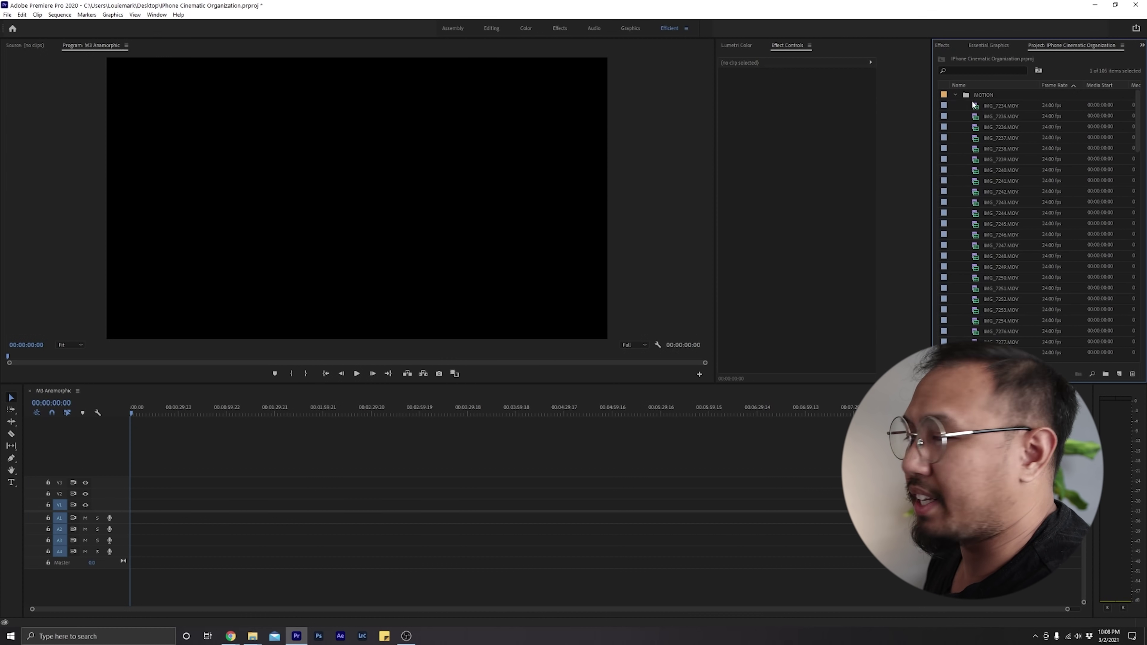
scroll(995, 339, down, 5)
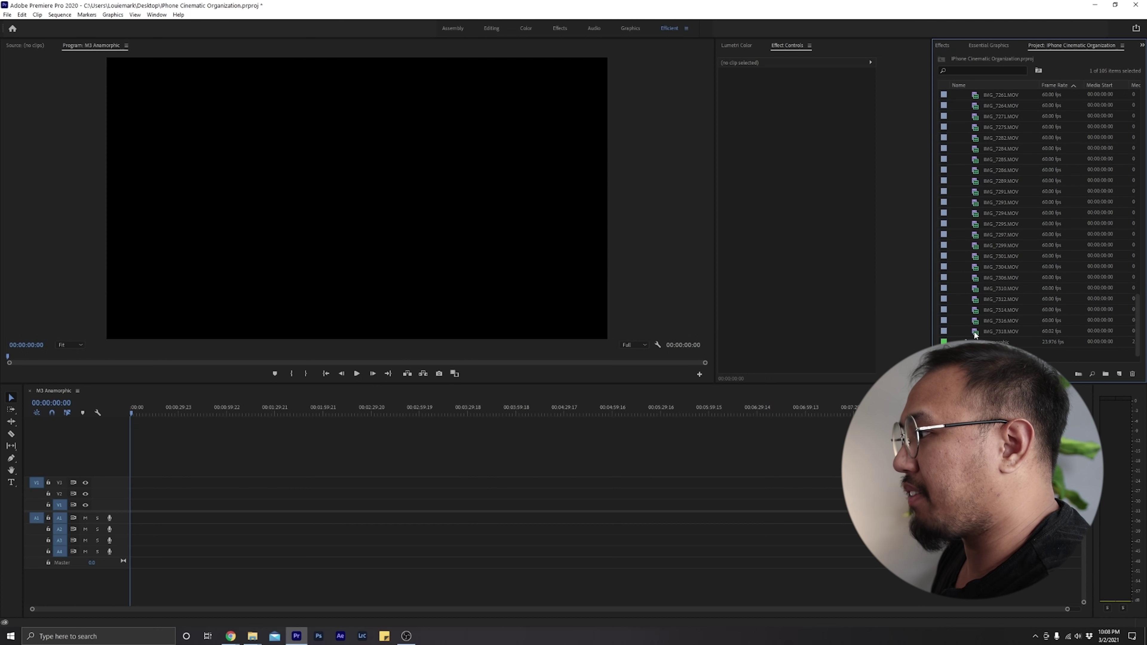
shift+click(974, 333)
drag(1037, 208, 127, 507)
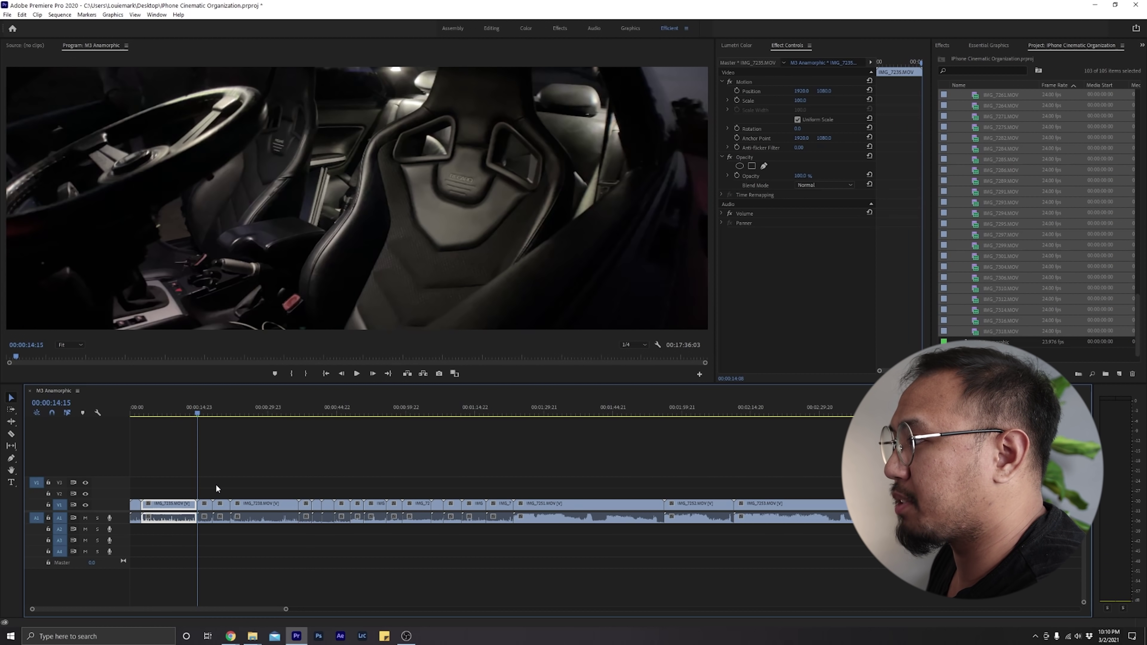
Delete the IMG_7236.MOV clip from the timeline, close the gap it leaves, and move the playhead to 00:00:55:05.
drag(198, 481, 198, 511)
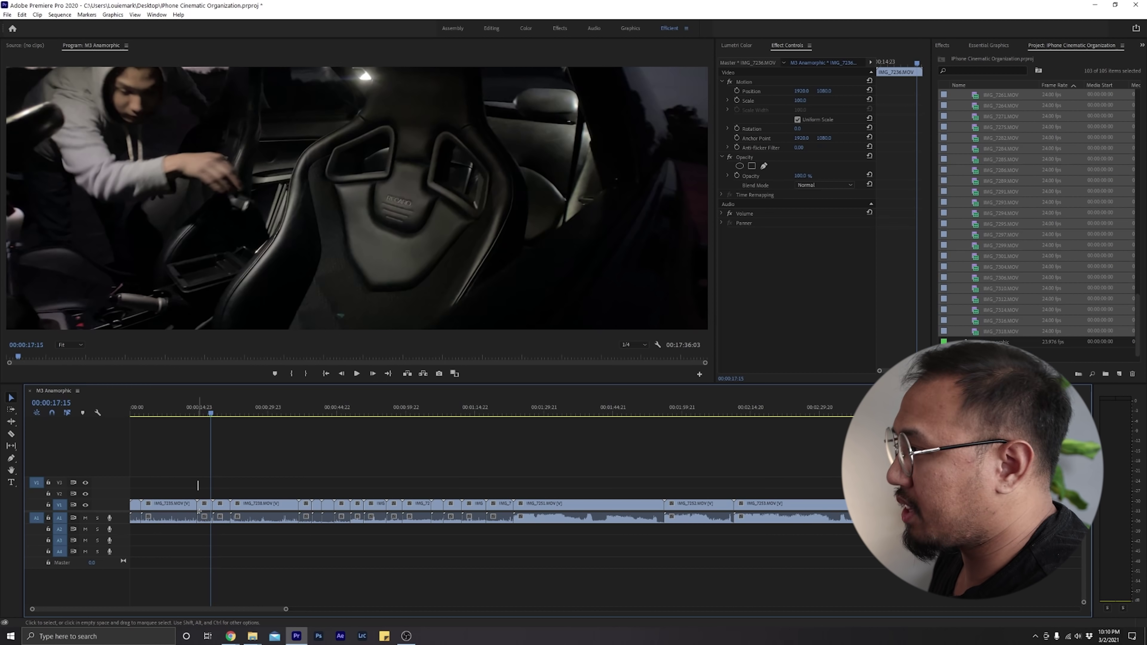
key(Delete)
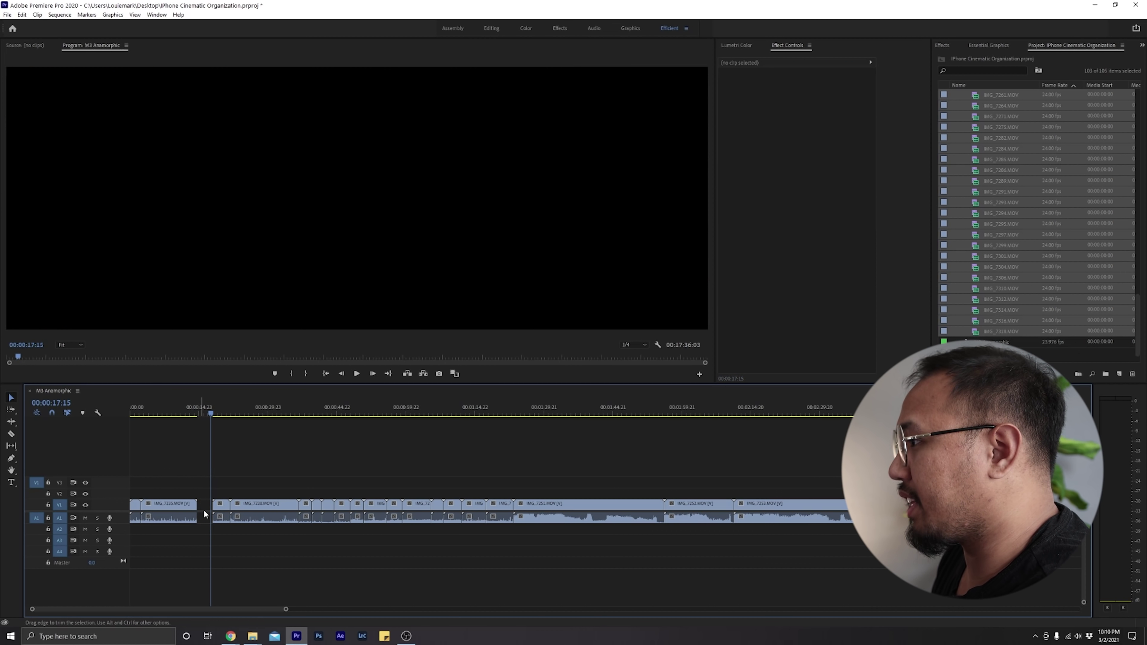
click(212, 507)
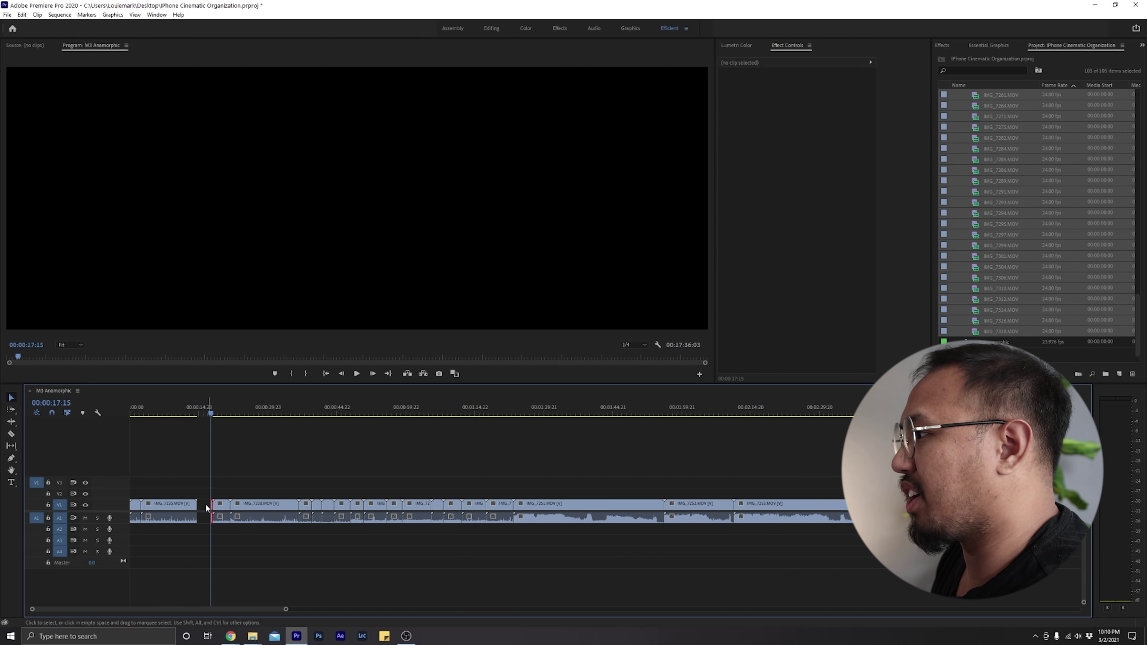
click(204, 507)
key(Delete)
drag(205, 415, 314, 420)
click(383, 420)
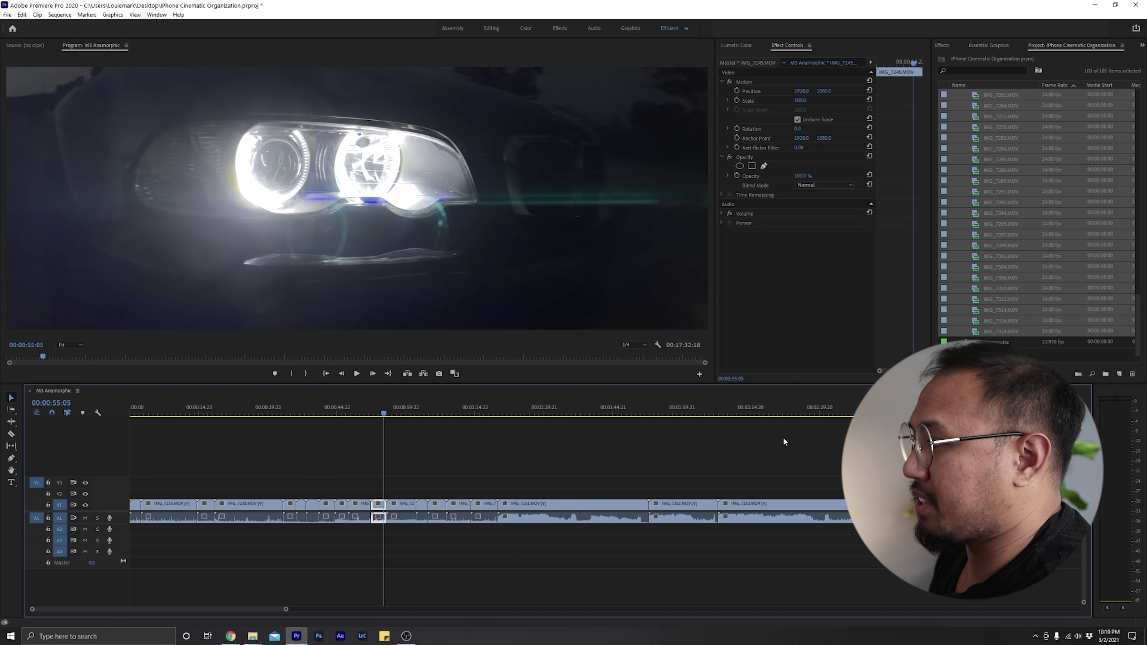
Collapse the MOTION bin and create a new bin named AUDIO in the project.
click(1122, 236)
scroll(972, 210, up, 6)
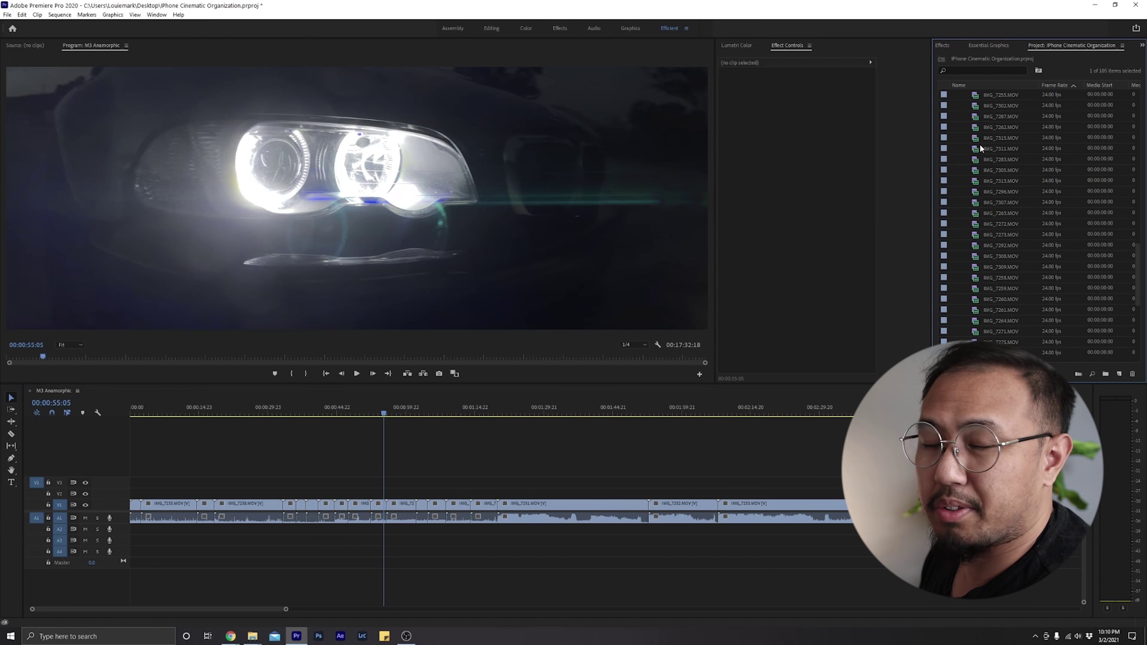
scroll(979, 136, up, 9)
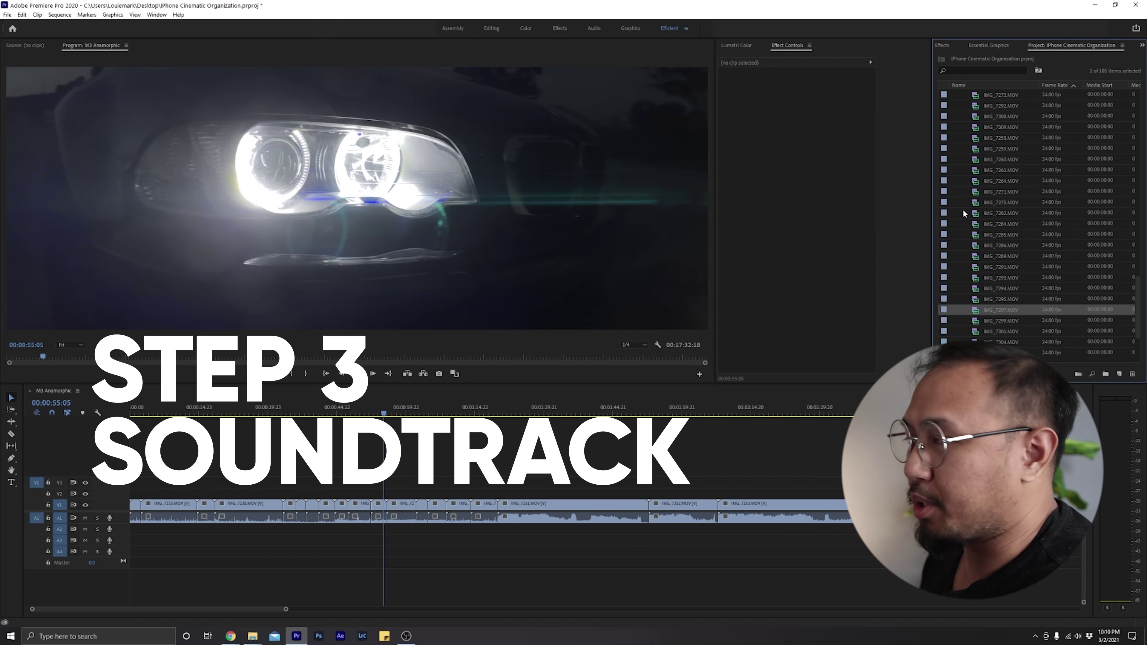
scroll(977, 132, up, 12)
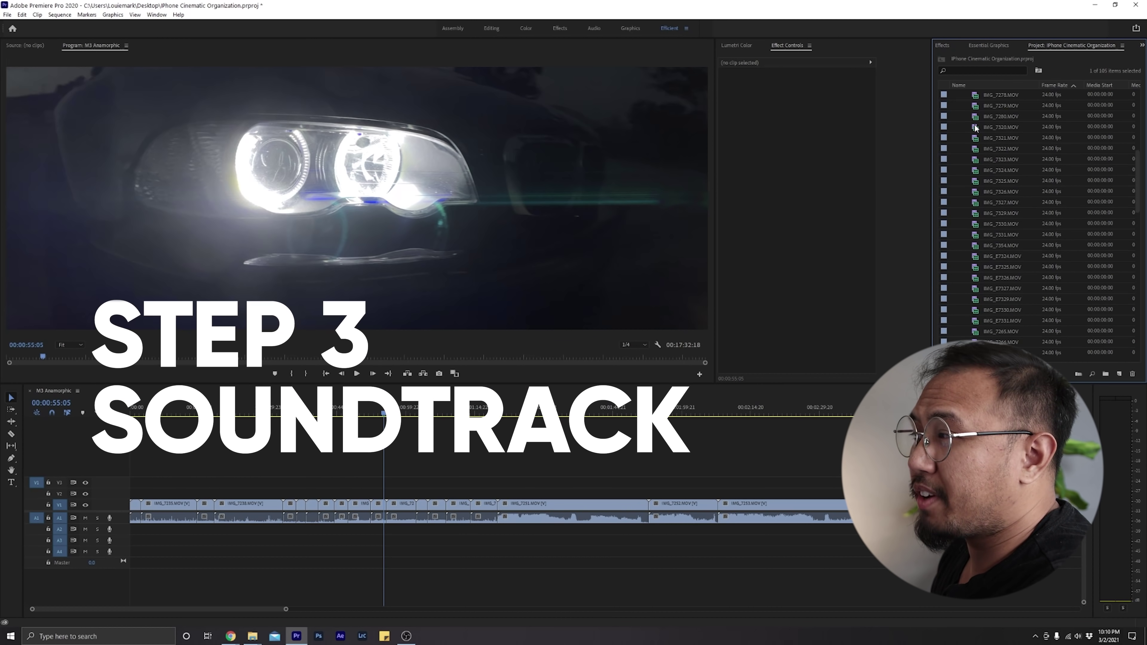
scroll(971, 115, up, 3)
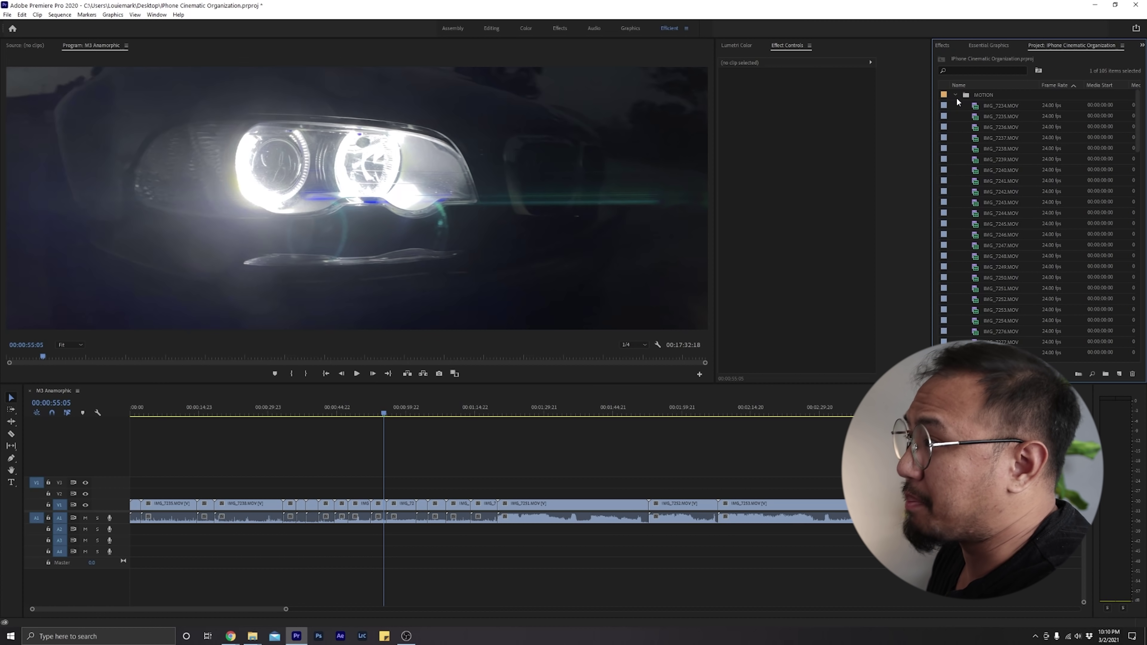
click(956, 95)
right_click(981, 170)
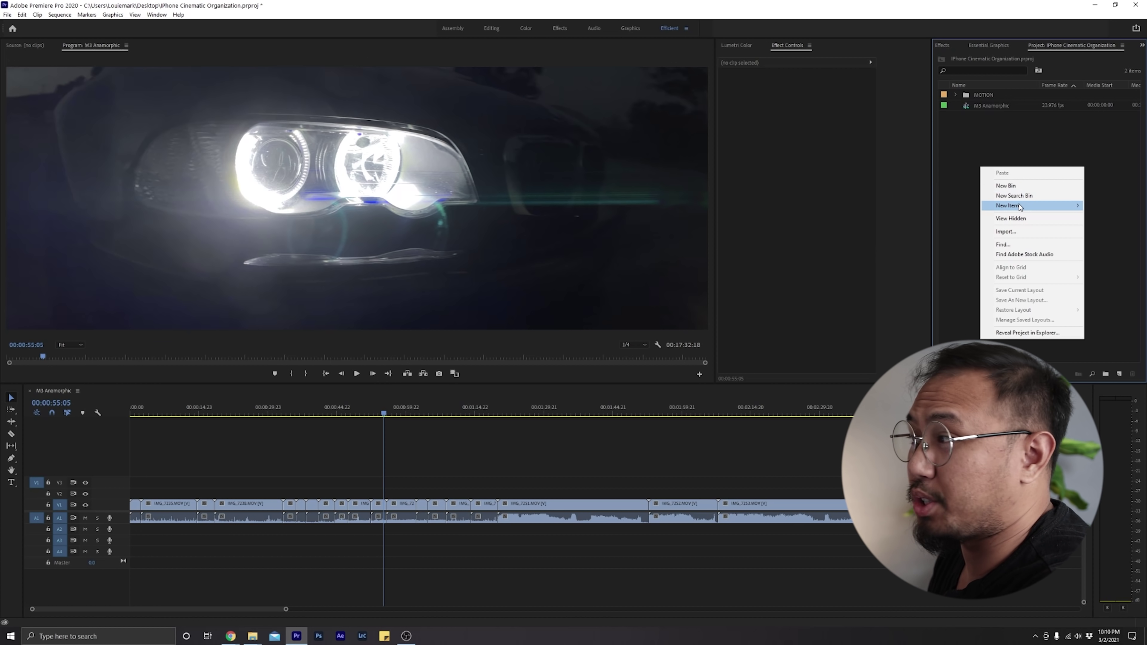
mouse_move(1039, 205)
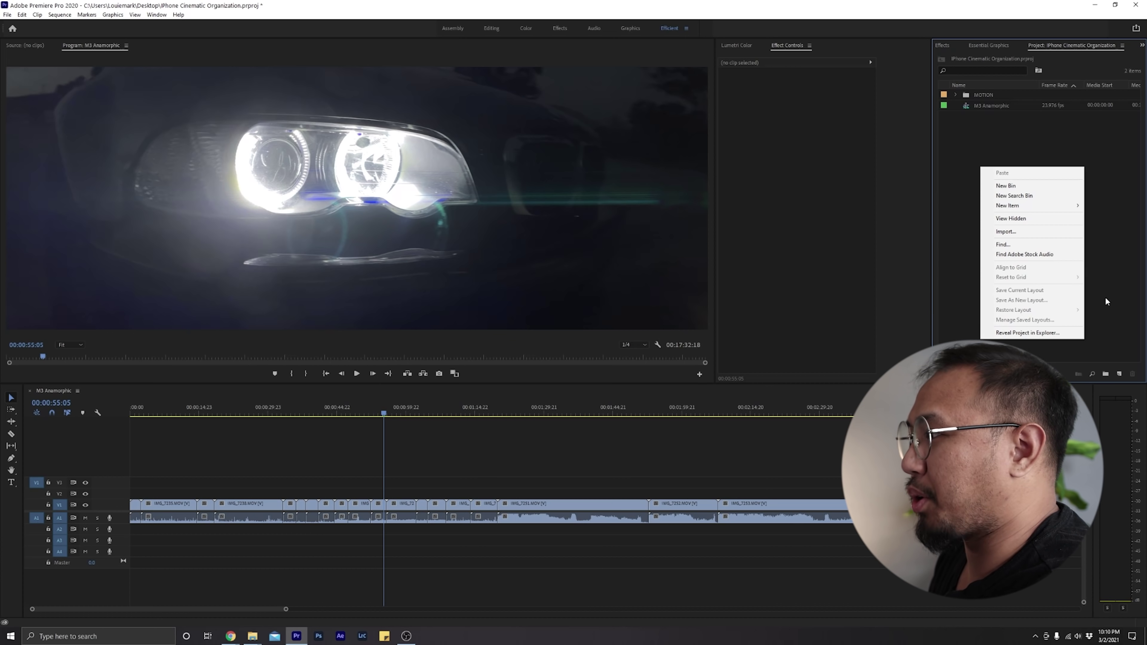
click(1041, 187)
text(AUDIO)
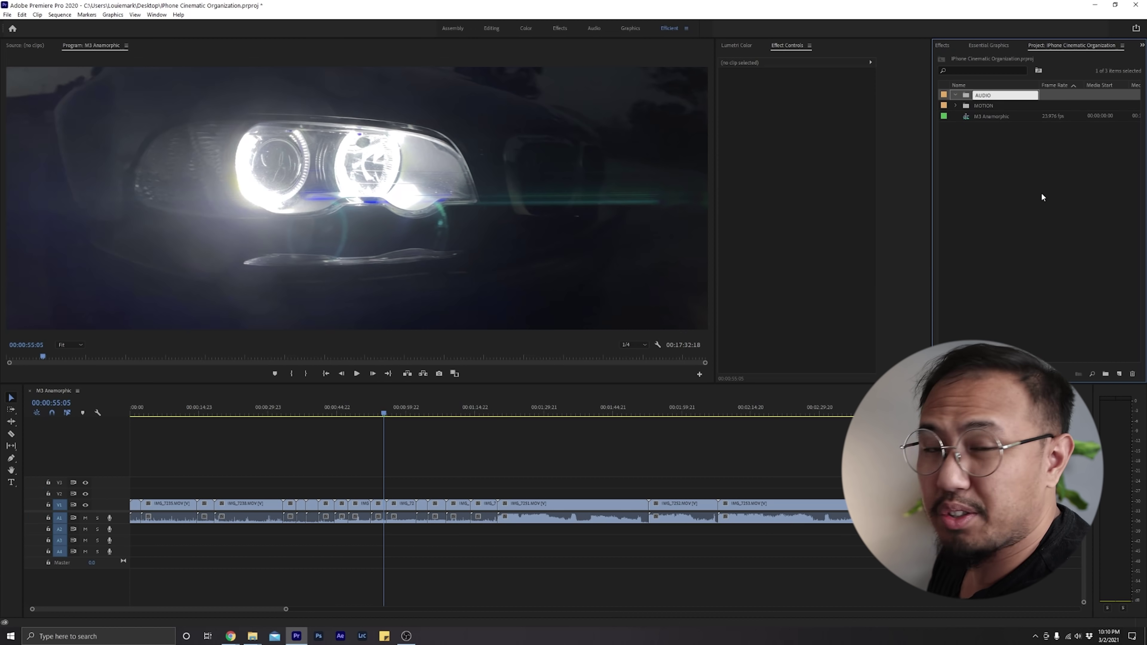
click(1042, 197)
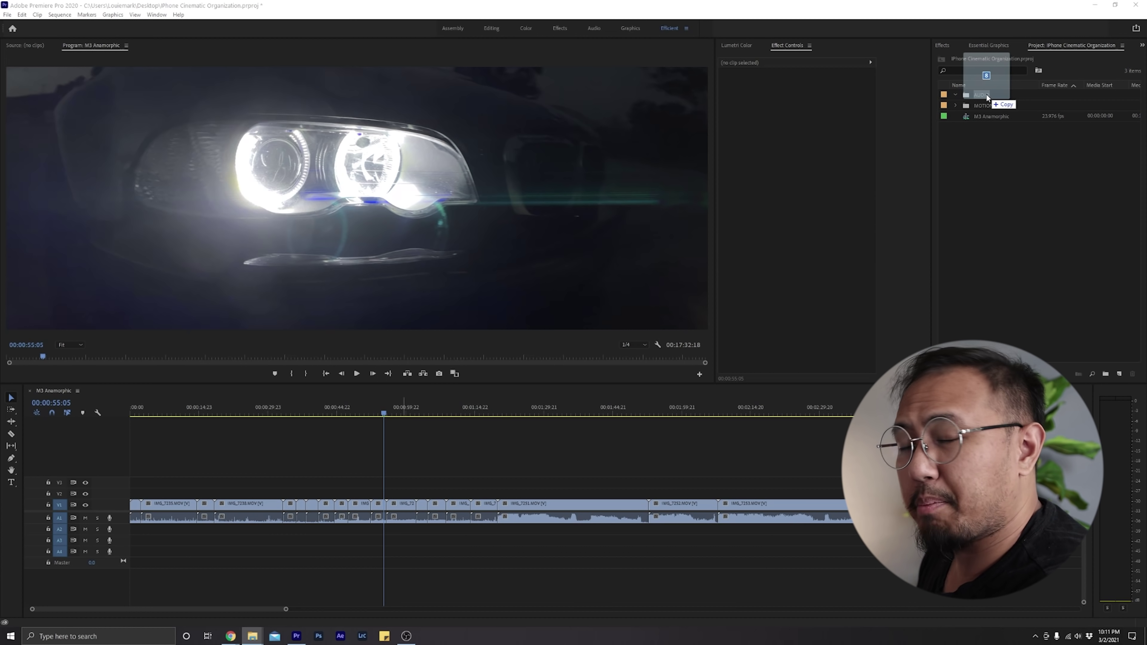
Import the music tracks into the AUDIO bin and place ES_Day Glo on audio track A2 from the sequence start.
drag(988, 97, 987, 97)
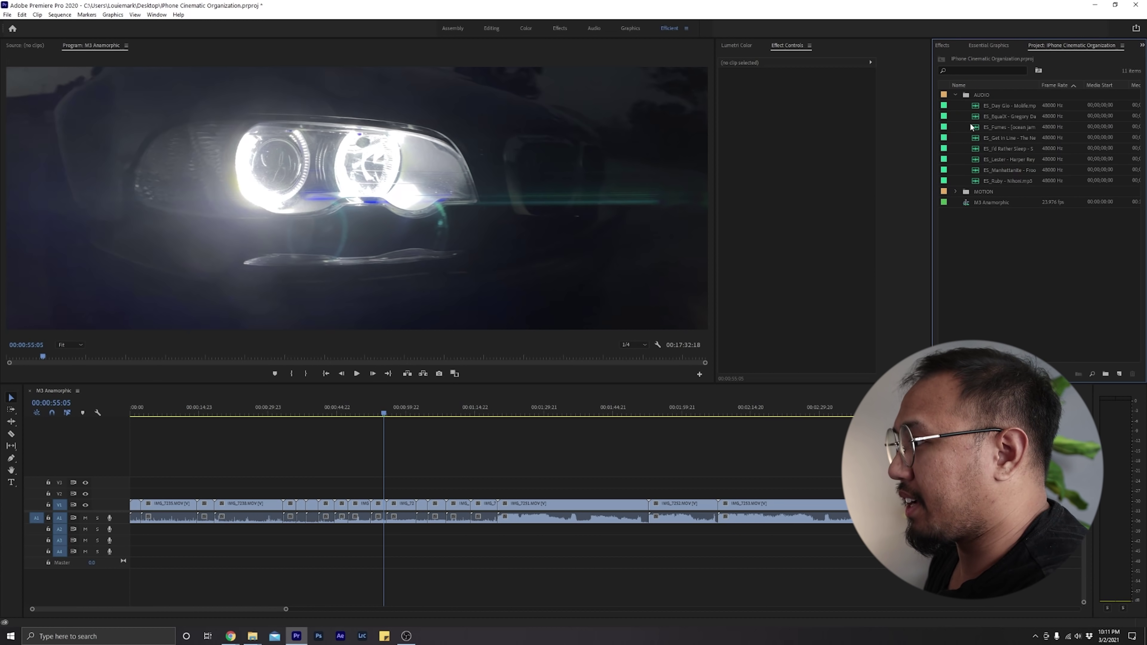
drag(976, 108, 135, 529)
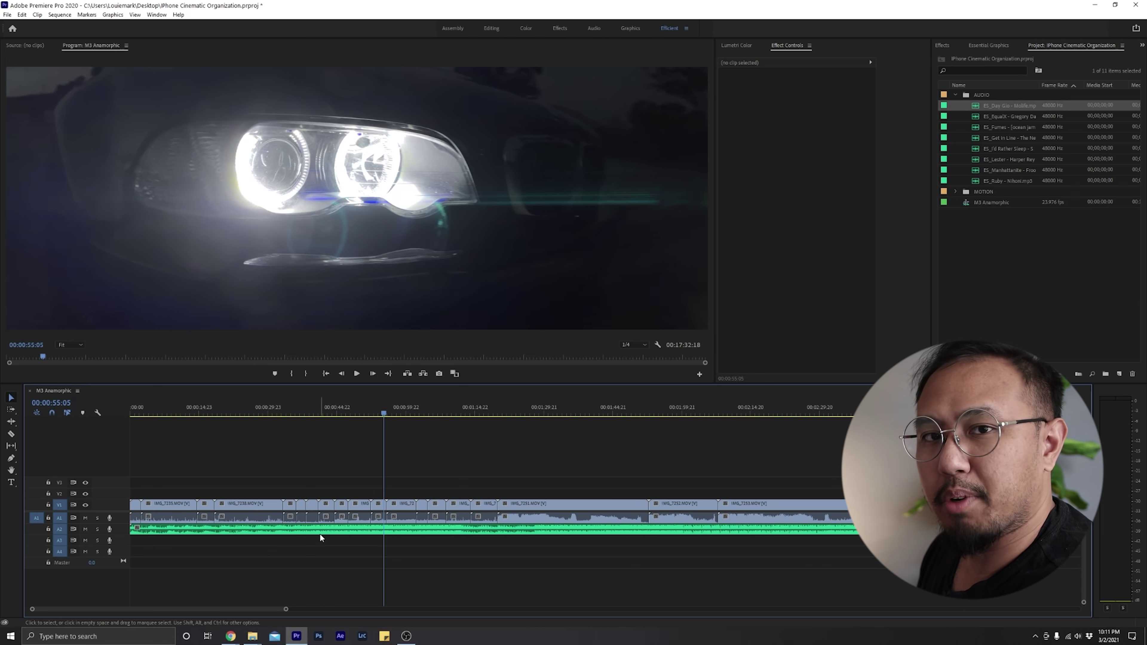
key(Down)
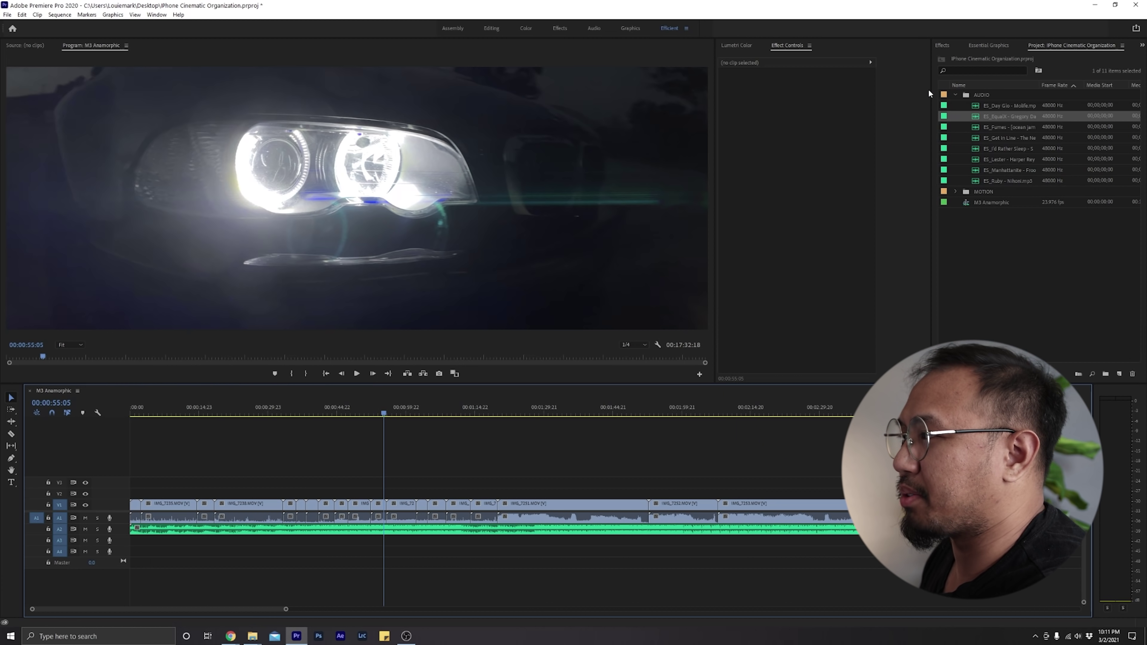
click(956, 95)
Create an adjustment layer with the default settings and lay it on video track V3 across the clips.
right_click(973, 221)
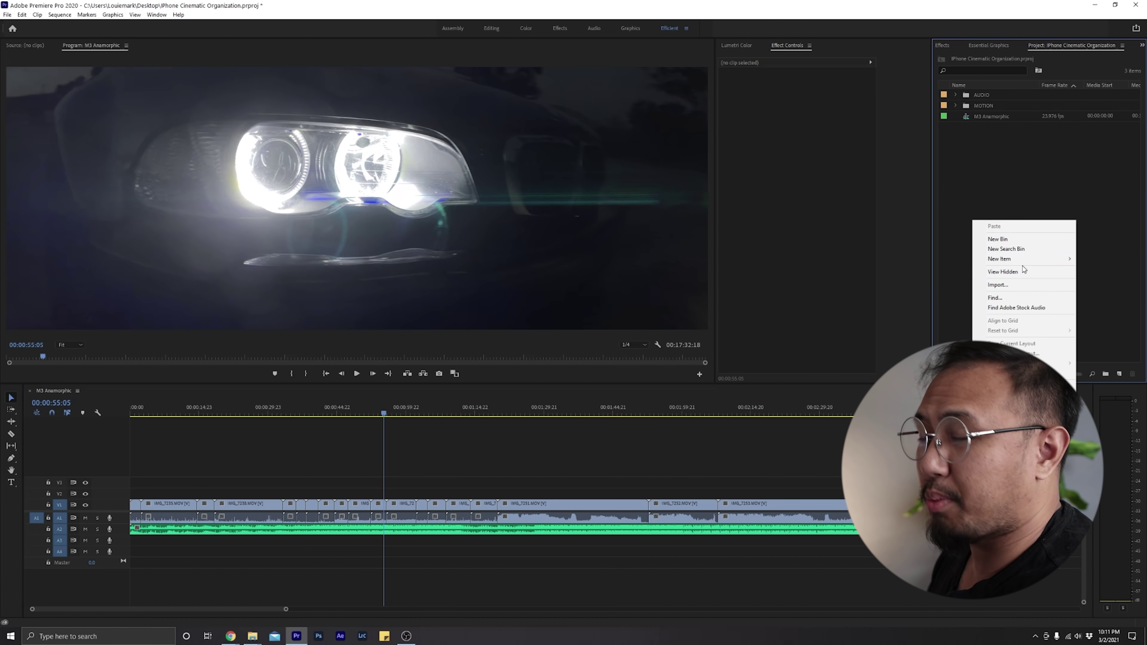
mouse_move(1030, 263)
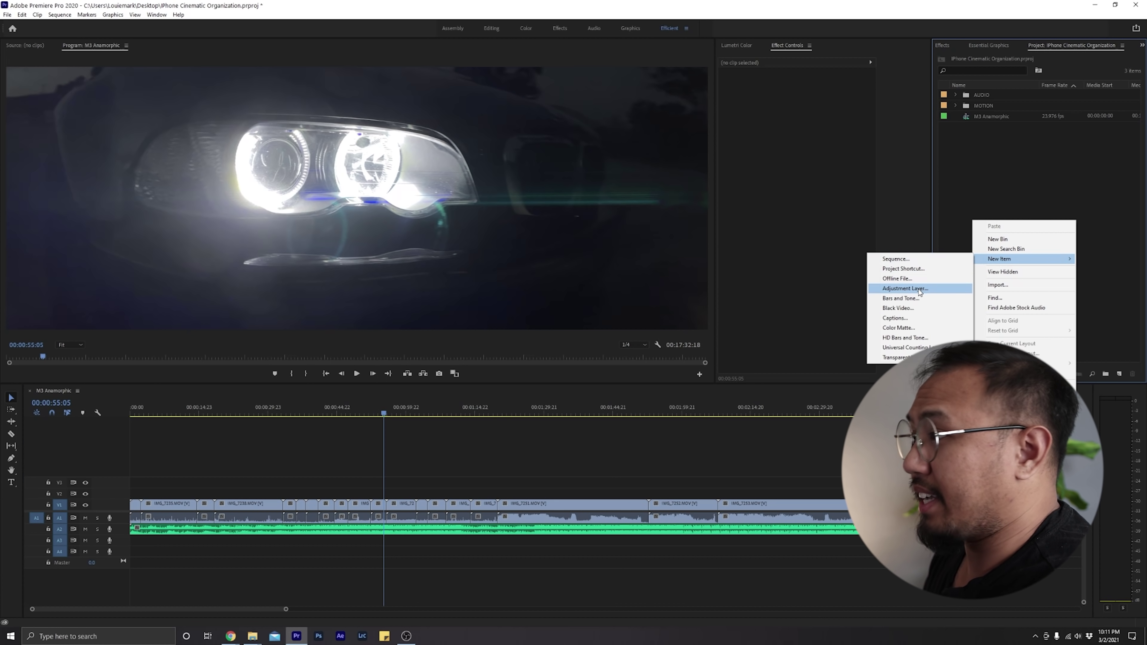
click(906, 288)
click(586, 350)
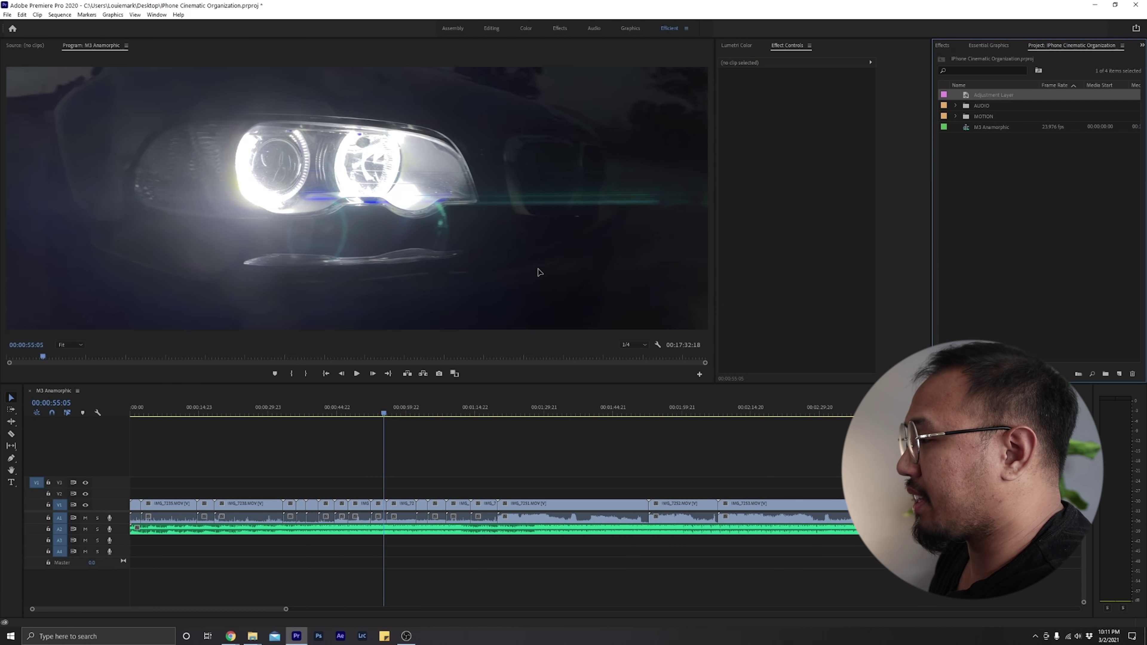
drag(539, 272, 940, 483)
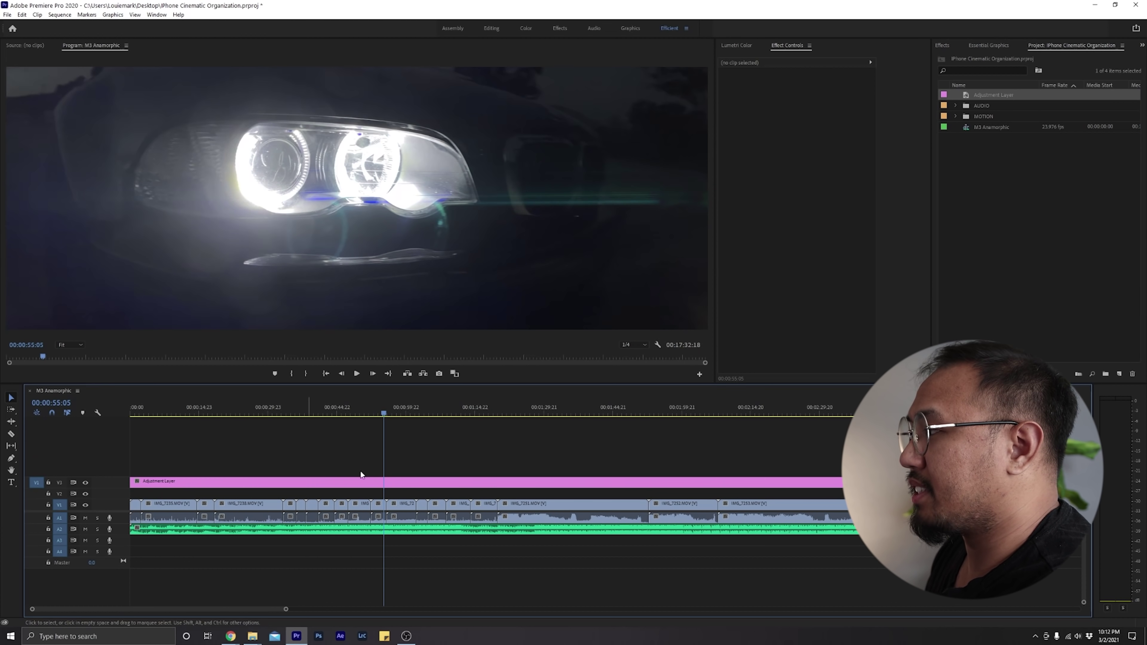
Grade the adjustment layer with Lumetri Basic Correction: slightly raised exposure, contrast -47.5, highlights -21.2, whites -9.1 and blacks 15.7.
click(402, 483)
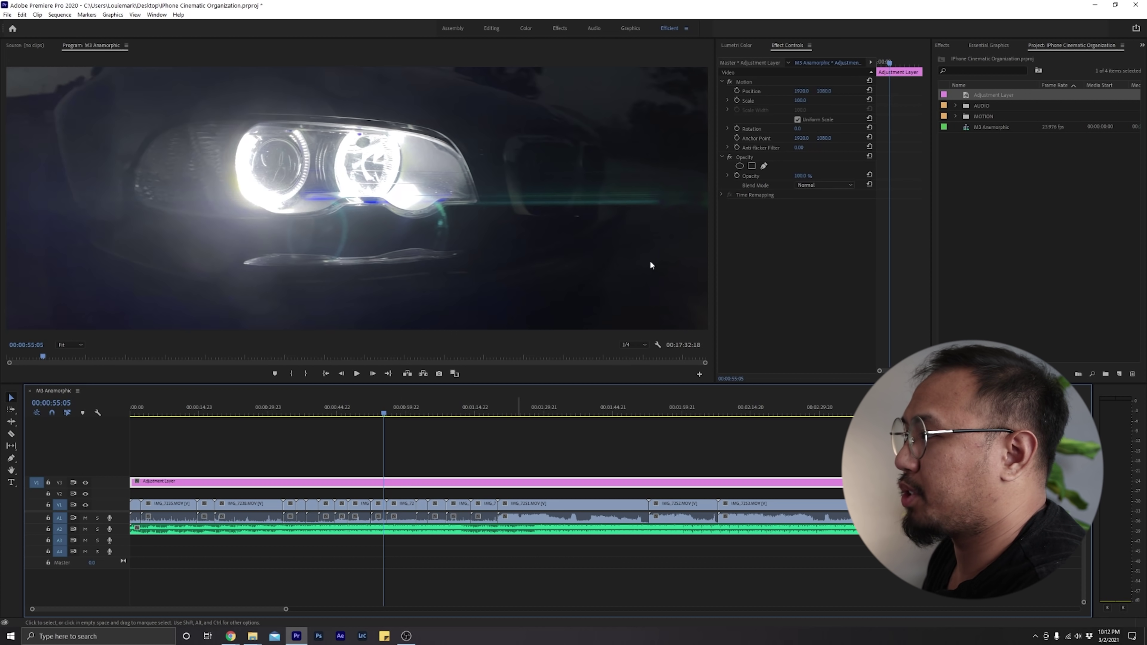
click(735, 44)
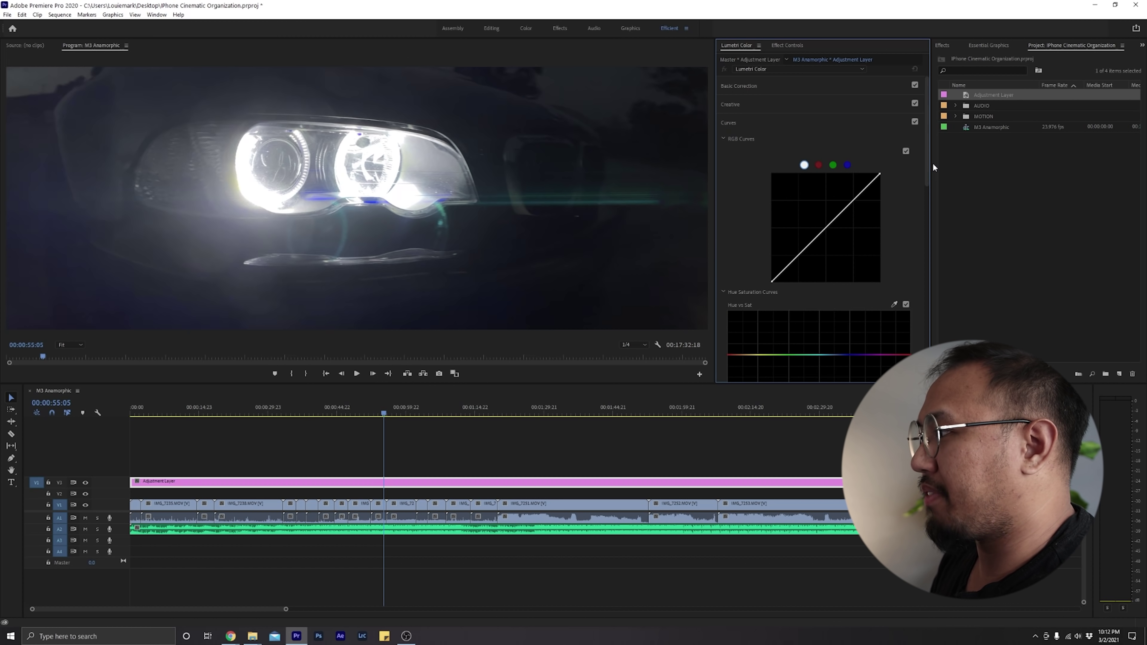
drag(964, 164, 970, 164)
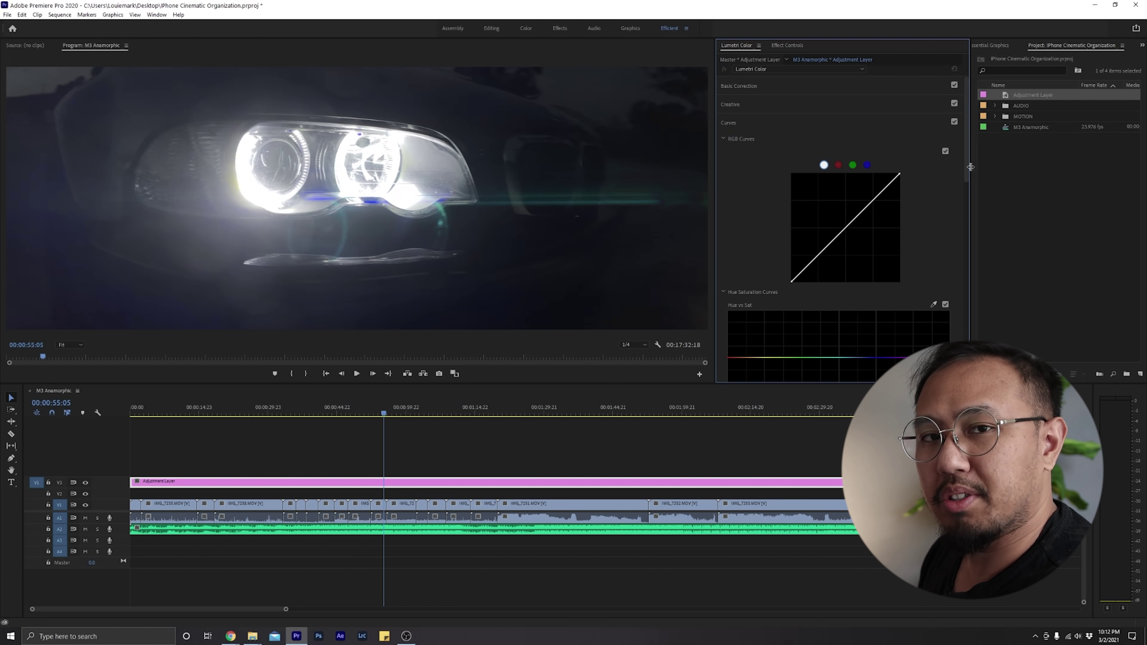
click(726, 85)
drag(854, 174, 832, 203)
click(862, 174)
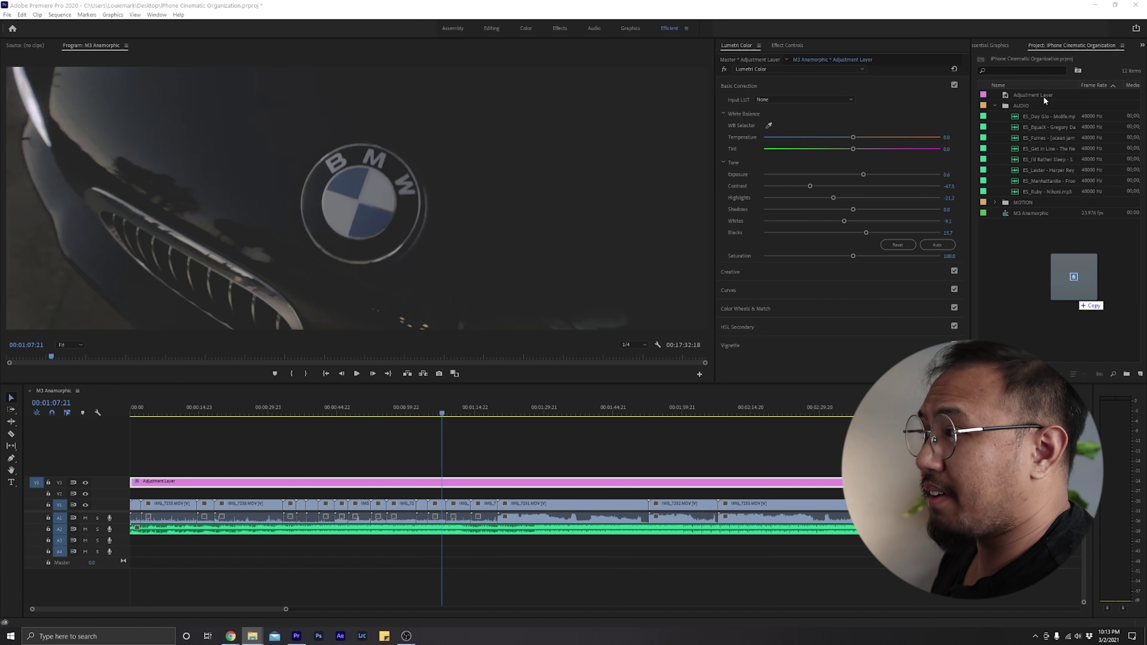
Import the sound effects into the AUDIO bin and open ES_Clap Drum Sample 1 in the Source monitor.
drag(1043, 96, 1053, 302)
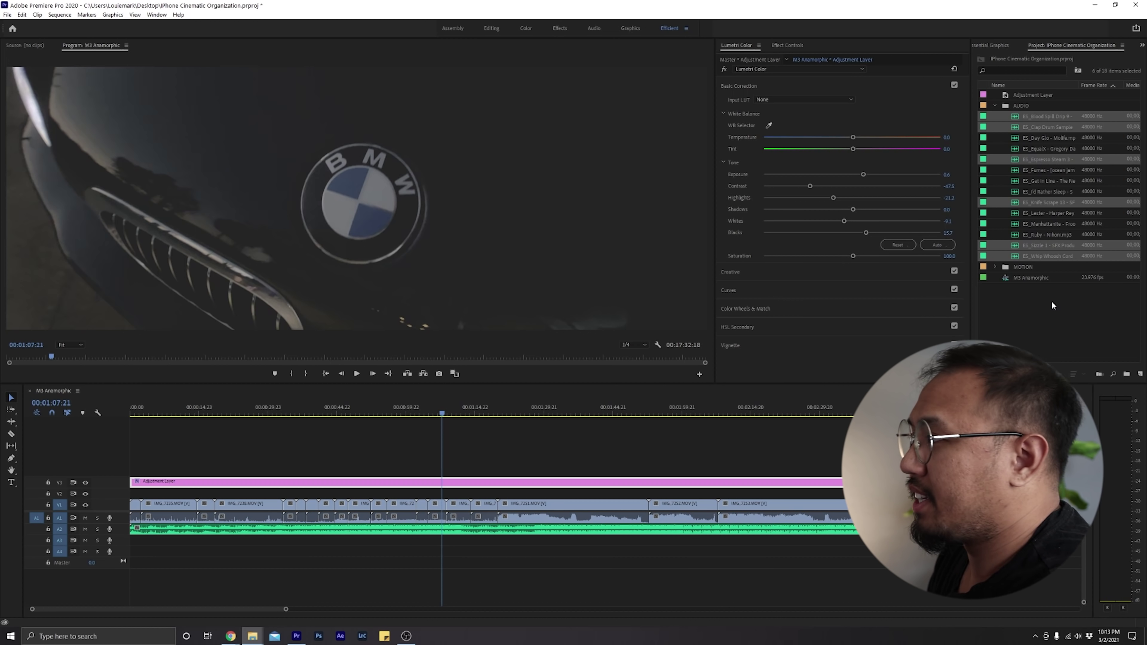
click(1052, 301)
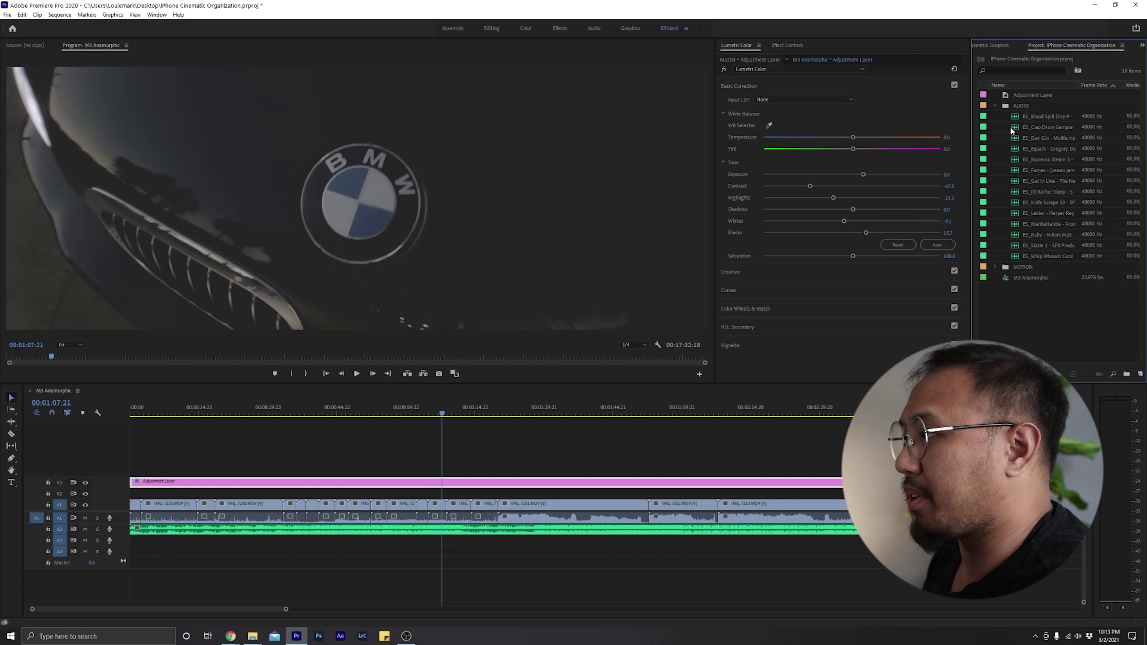
double_click(1011, 129)
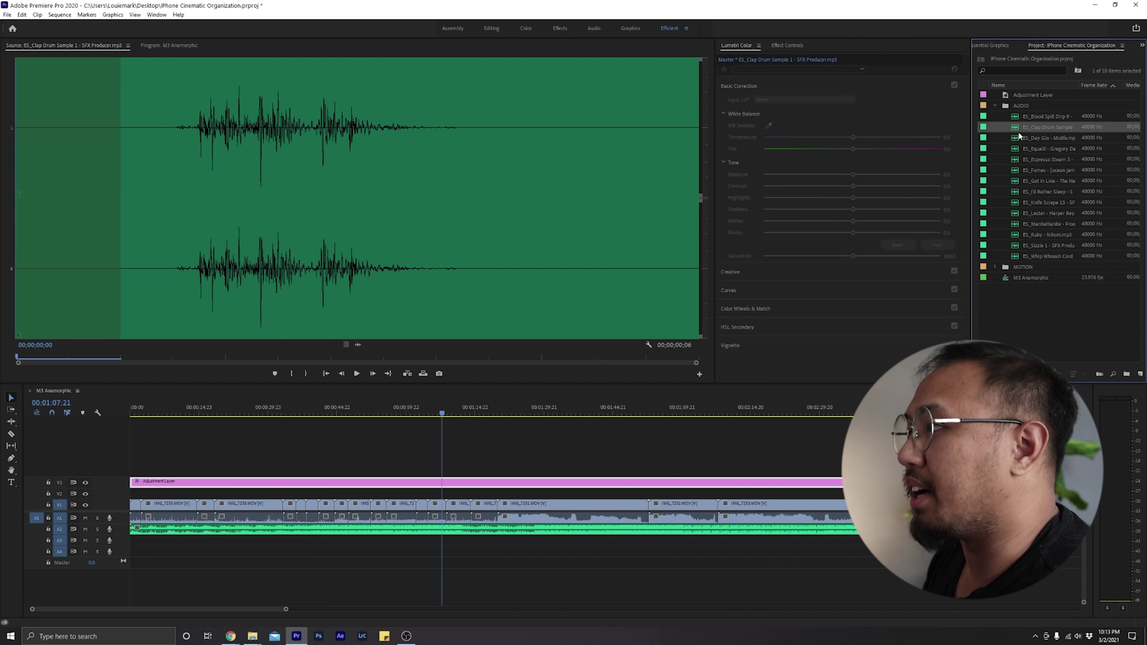
Place the ES_Clap Drum Sample 1 sound effect on audio track A3 at 00:01:07:21.
click(468, 434)
key(equal)
key(equal)
key(equal)
key(equal)
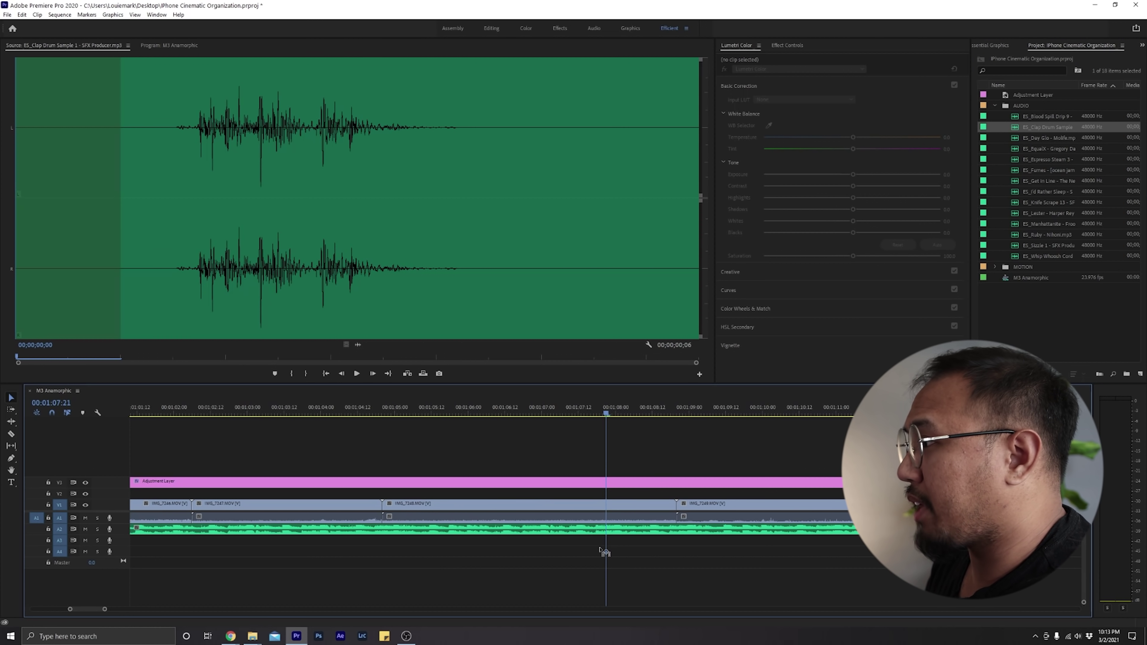
drag(601, 551, 605, 543)
Place the ES_Sizzle 1 sound effect on audio track A3 directly after the clap drum sample.
click(1012, 140)
click(1015, 195)
click(1016, 215)
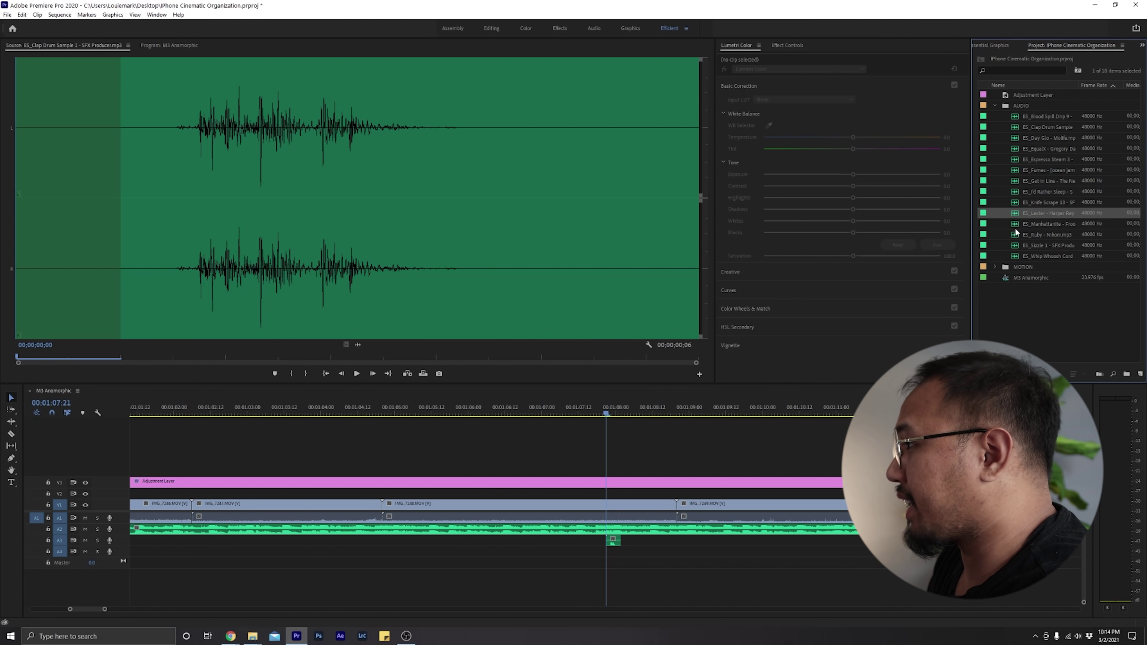
click(1016, 246)
drag(645, 550, 645, 542)
Place the ES_Whip Whoosh sound effect on audio track A3 a little after the end of the sizzle clip.
key(minus)
key(minus)
key(minus)
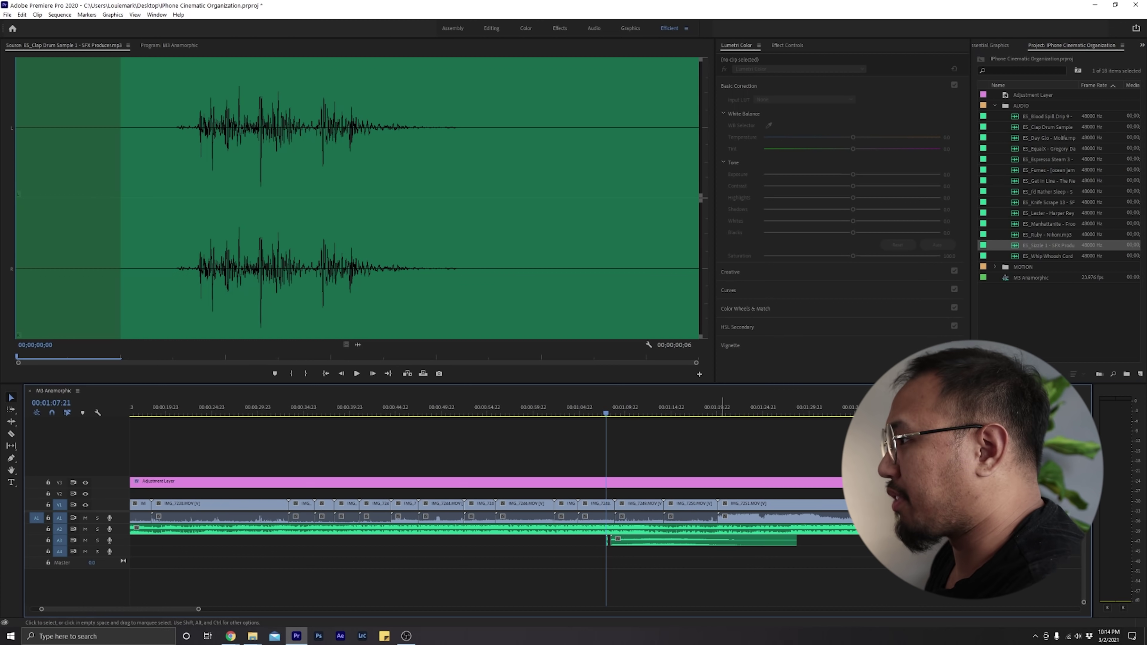
drag(1016, 256, 824, 541)
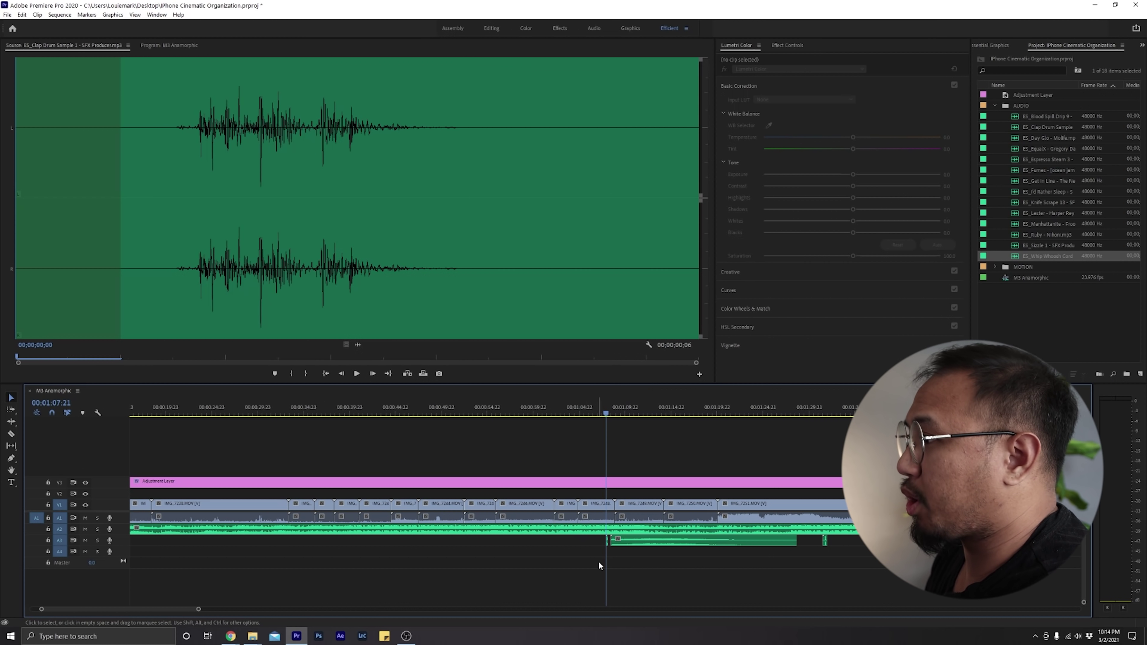
Set the playhead to 00:01:05:09 on the BMW emblem shot and collapse the AUDIO bin.
click(584, 411)
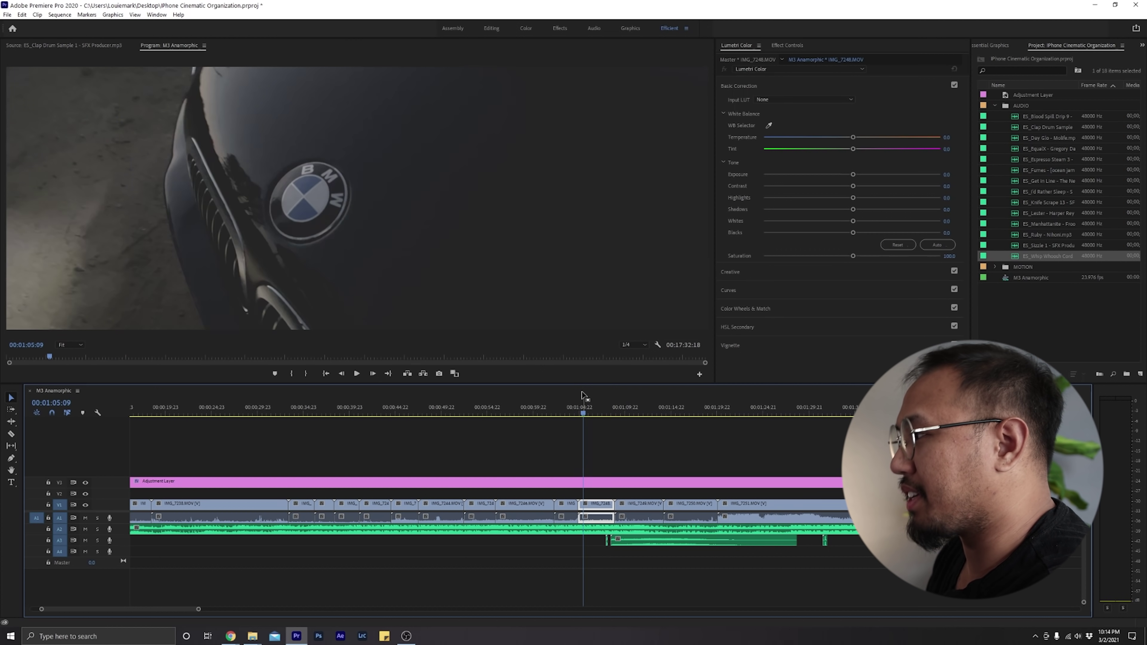
drag(563, 543, 850, 544)
click(529, 569)
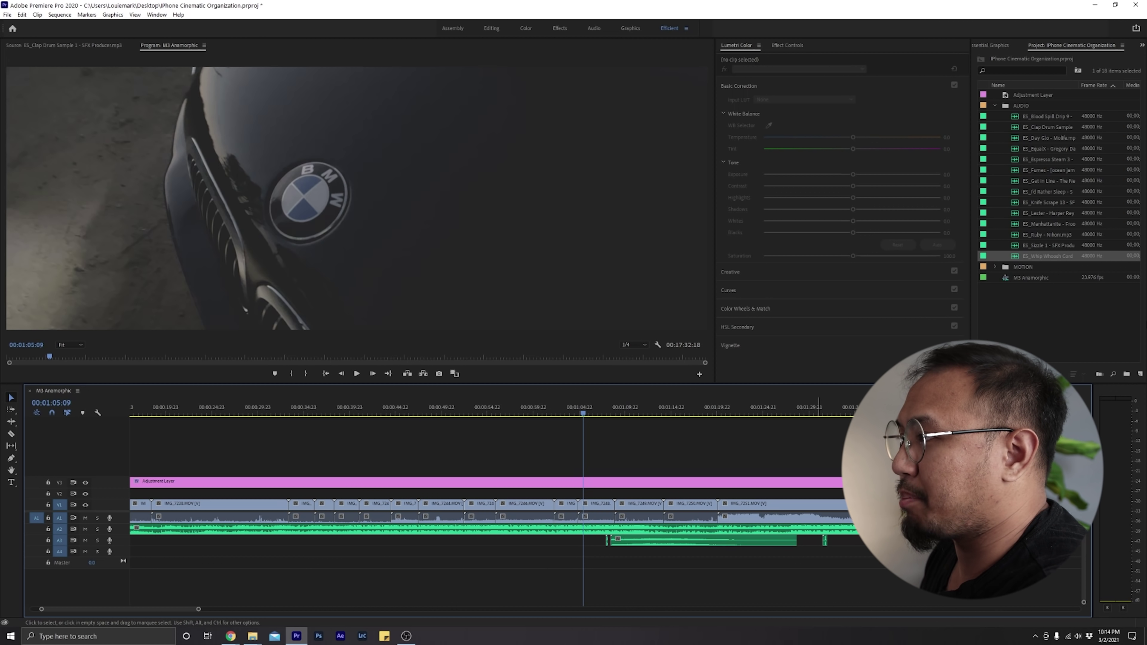
click(1104, 344)
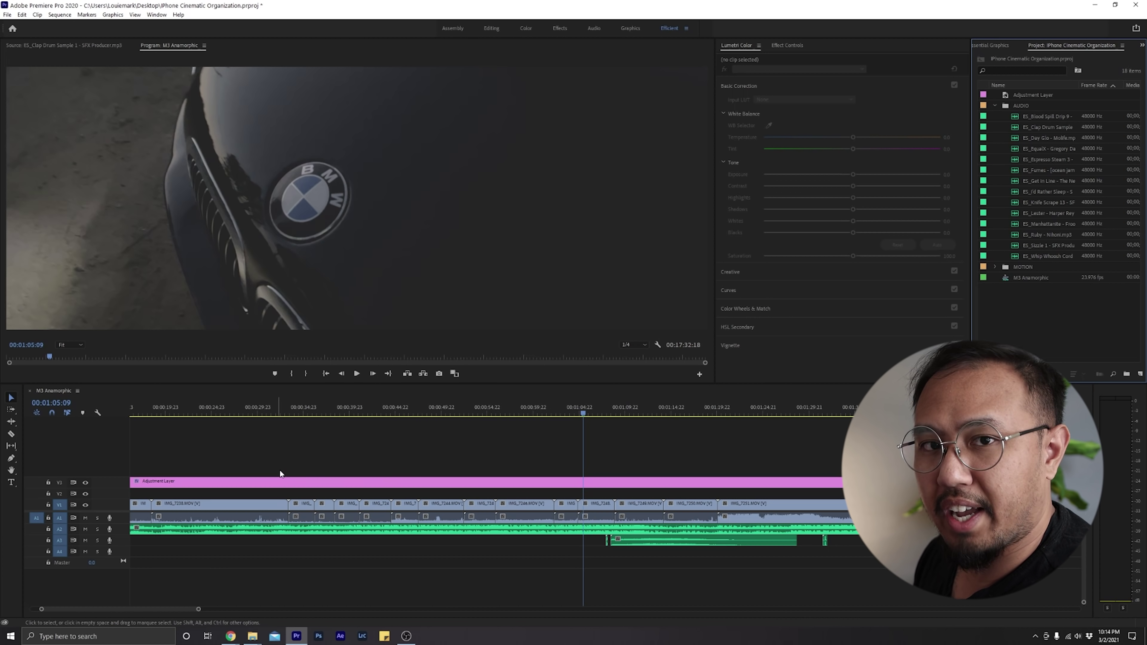
click(995, 107)
Add the text TITLE over the emblem shot and set its font size to 300.
click(11, 483)
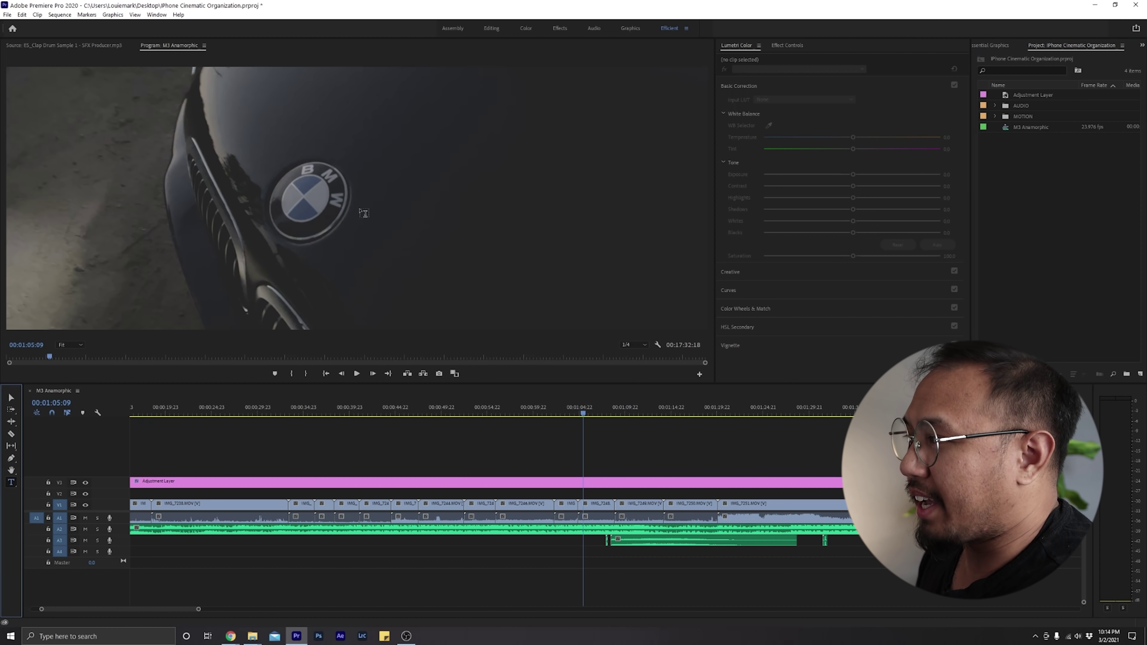
click(396, 199)
text(TITLE)
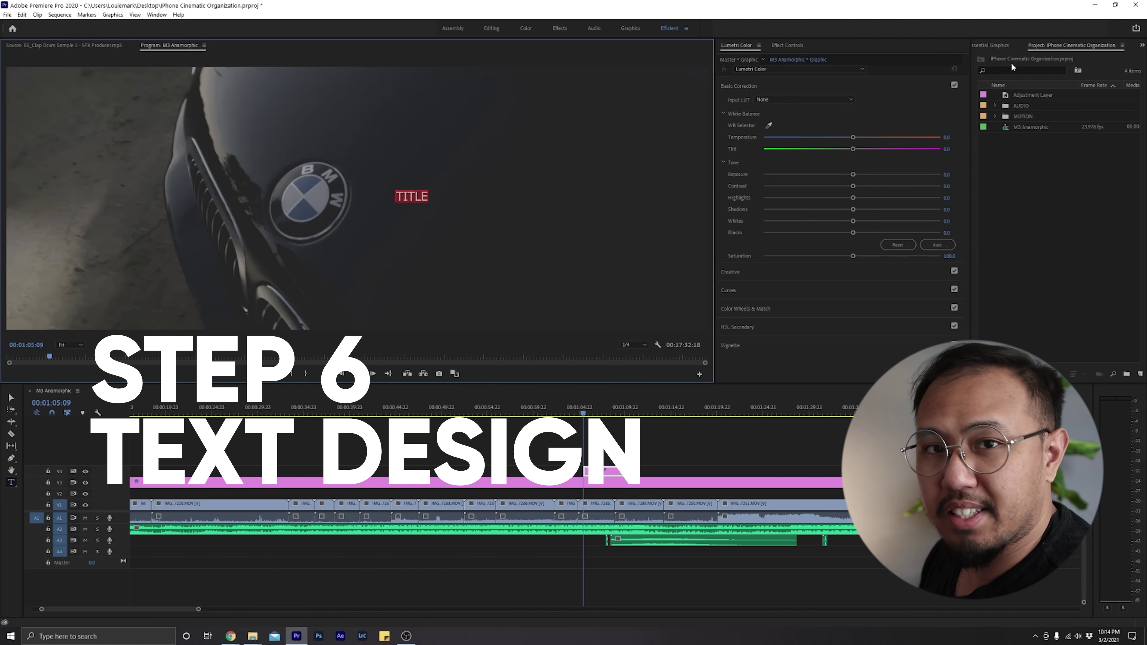
click(991, 45)
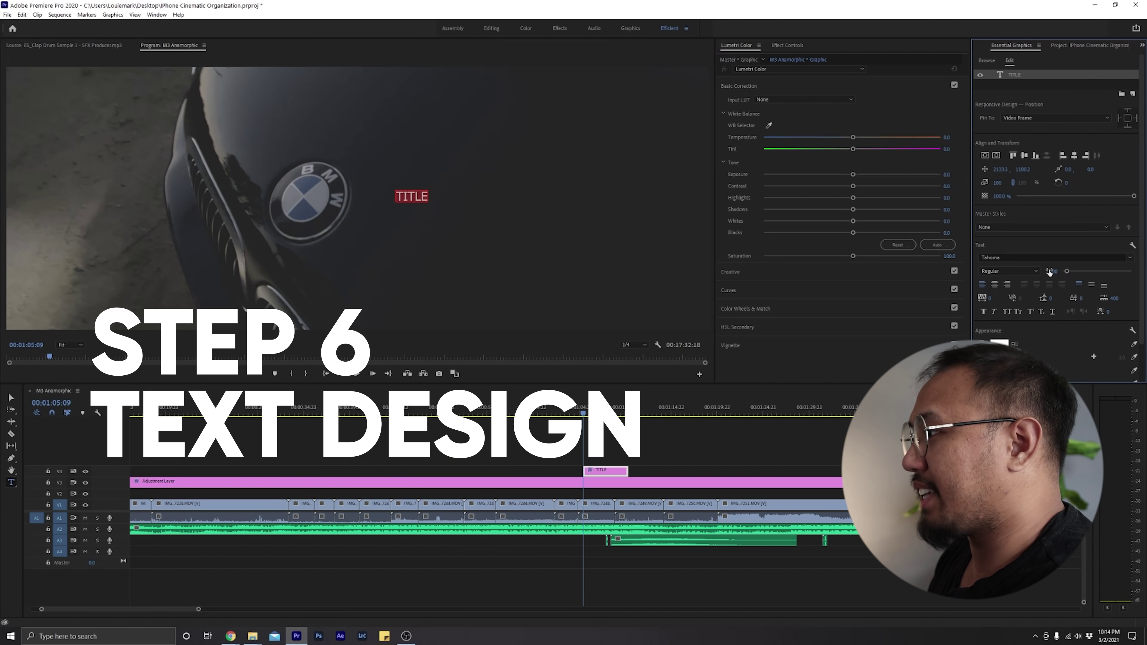
text(300)
key(Return)
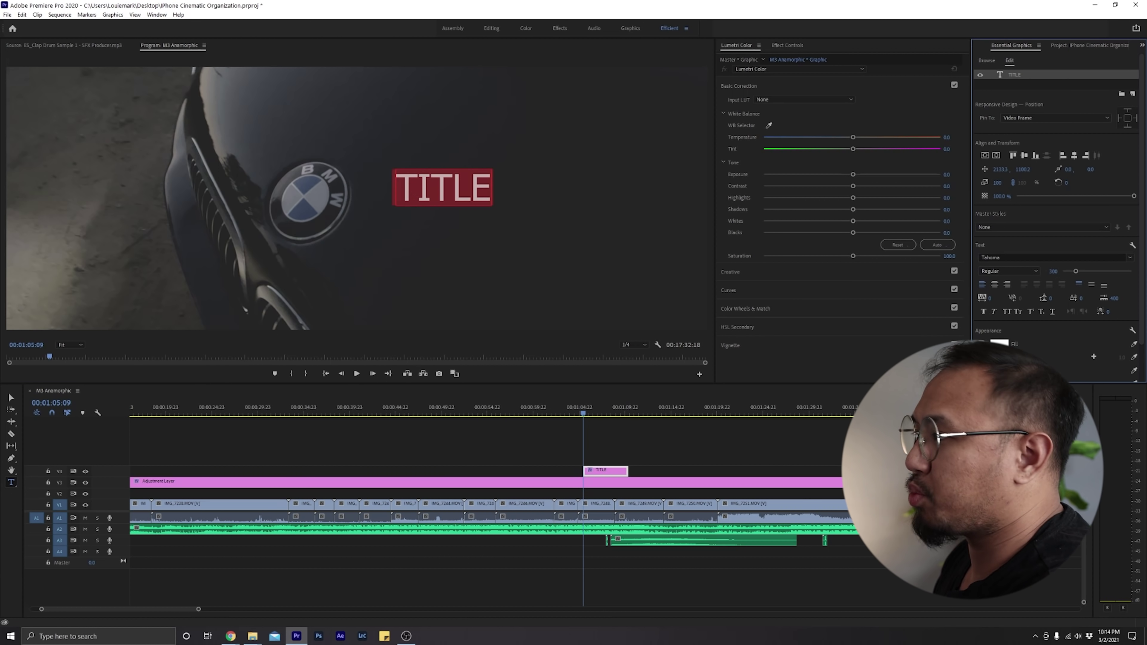
Move the TITLE text lower and farther from the BMW emblem, and briefly play the sequence.
key(Escape)
drag(488, 193, 560, 231)
key(space)
key(space)
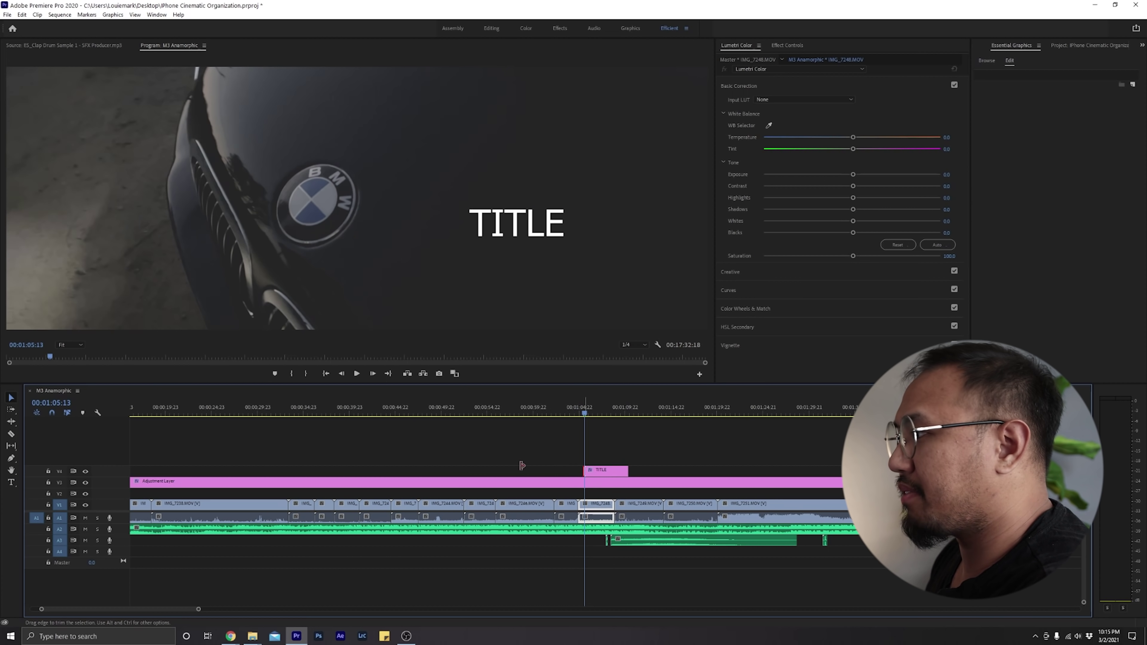
Extend the start of the TITLE clip on track V4 back to about 00:00:58.
drag(522, 466, 516, 468)
drag(661, 436, 474, 473)
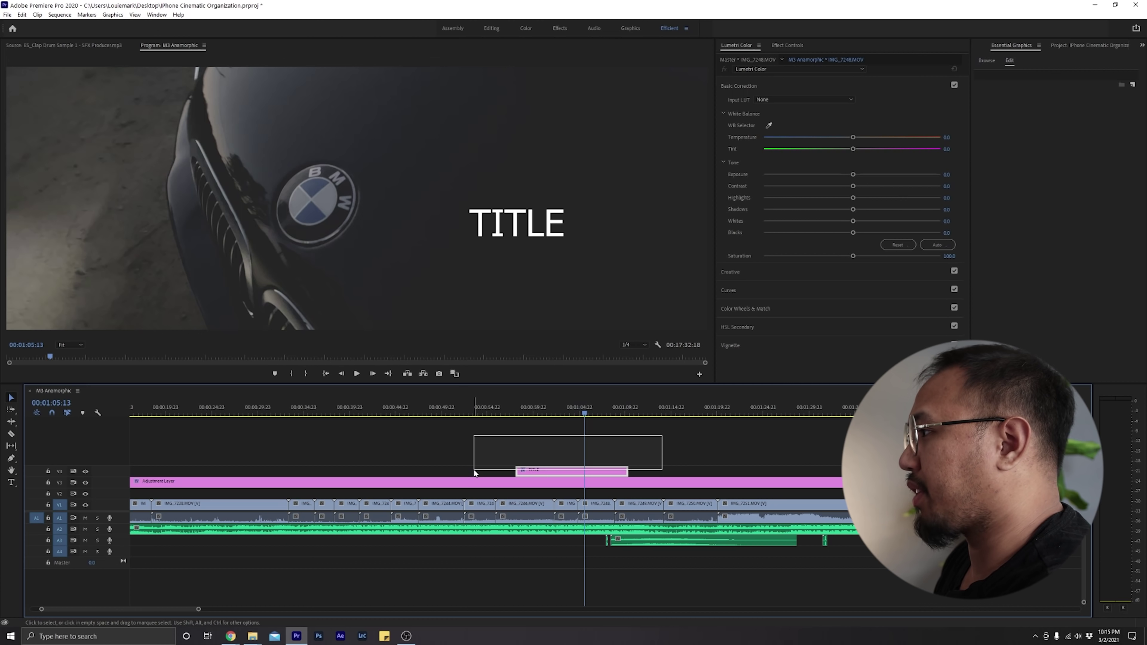
drag(475, 473, 475, 473)
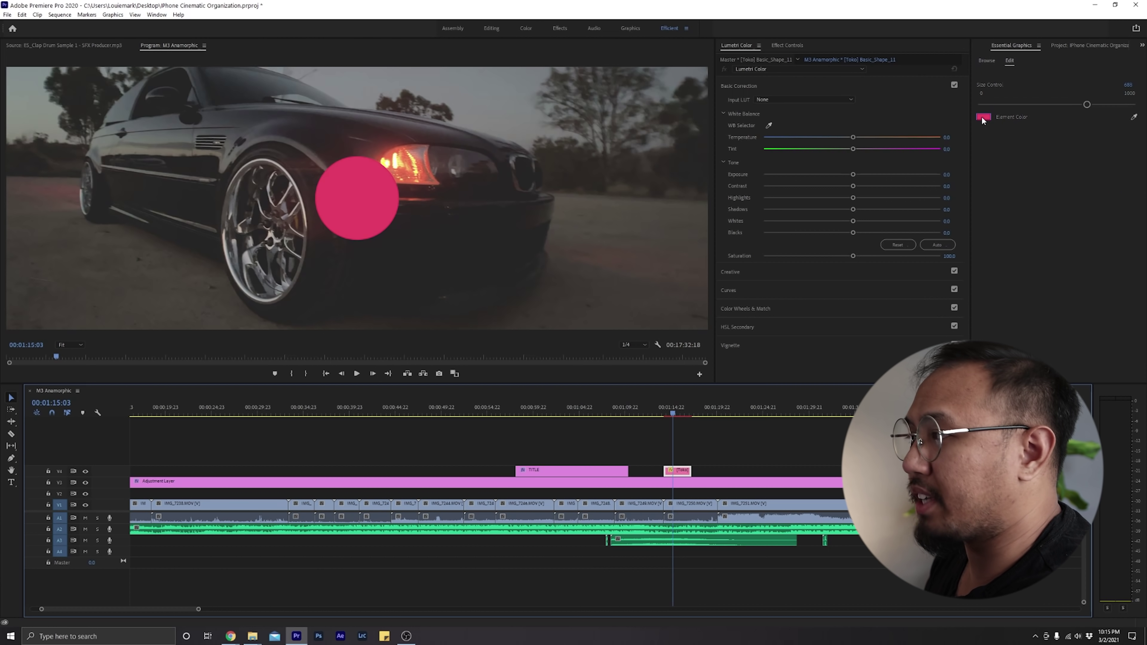
Set the element color of the Basic_Shape_11 circle graphic to white and preview it up to 00:01:16:12.
click(984, 118)
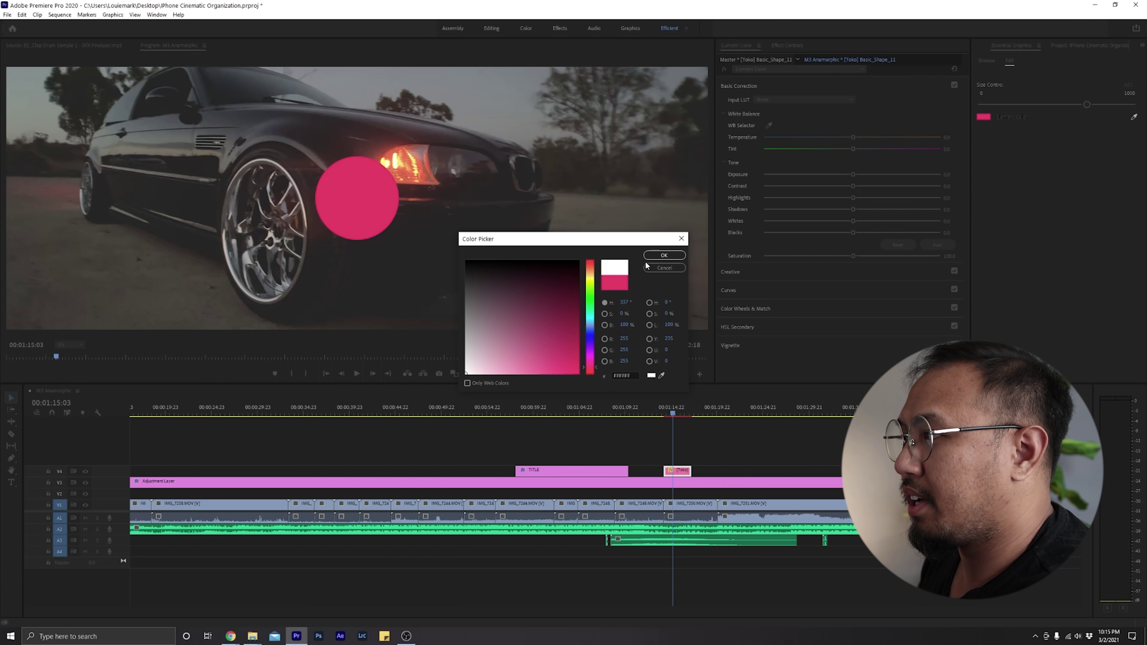
click(663, 256)
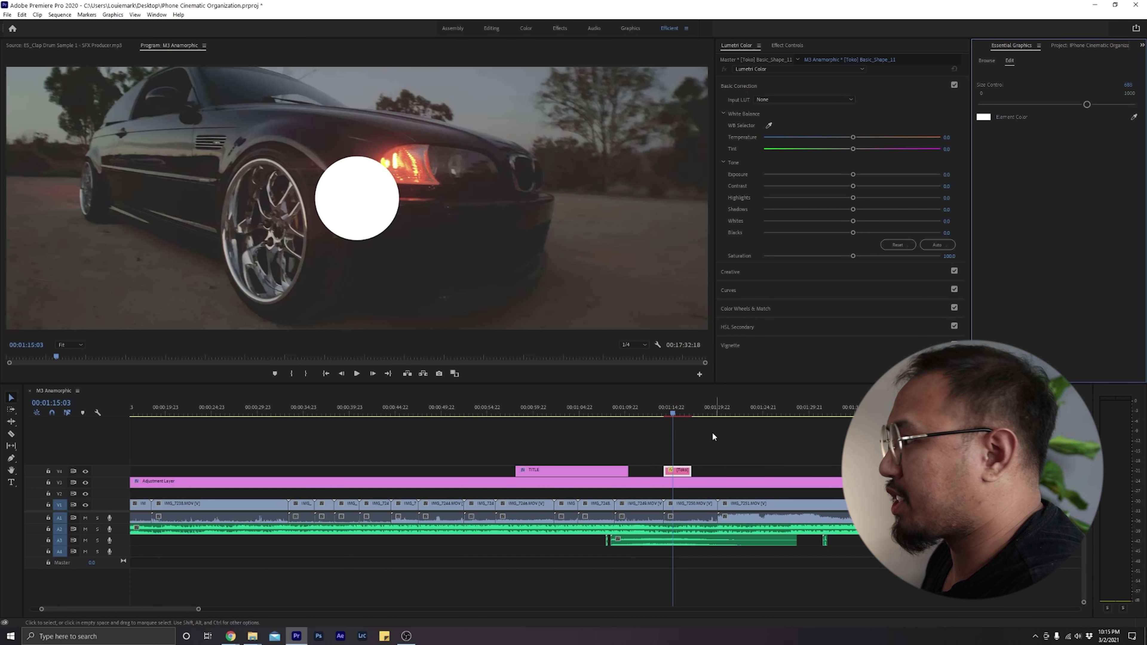
mouse_move(676, 412)
mouse_down()
mouse_move(662, 413)
mouse_move(697, 414)
mouse_move(685, 413)
mouse_up()
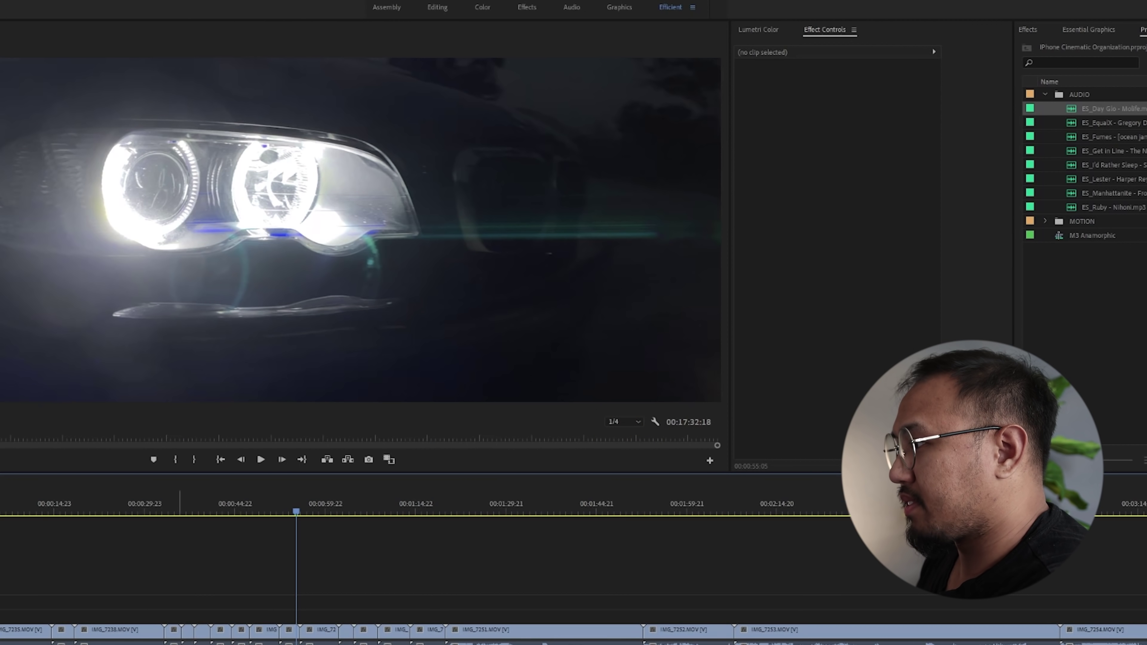
right_click(196, 640)
key(Escape)
right_click(1075, 121)
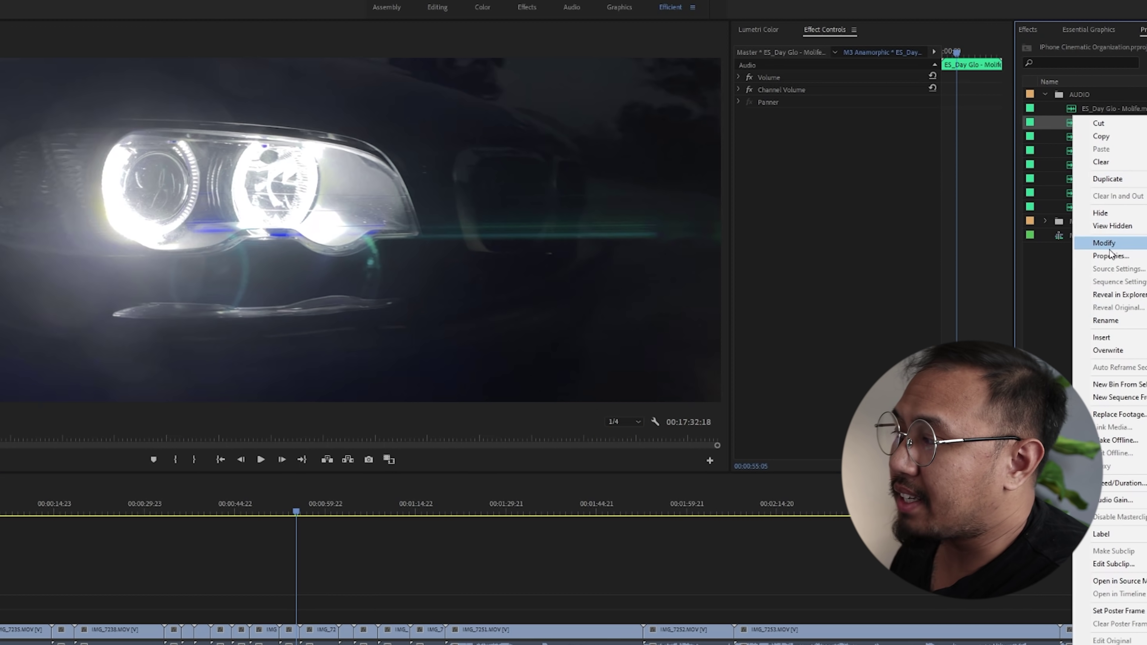
mouse_move(1111, 534)
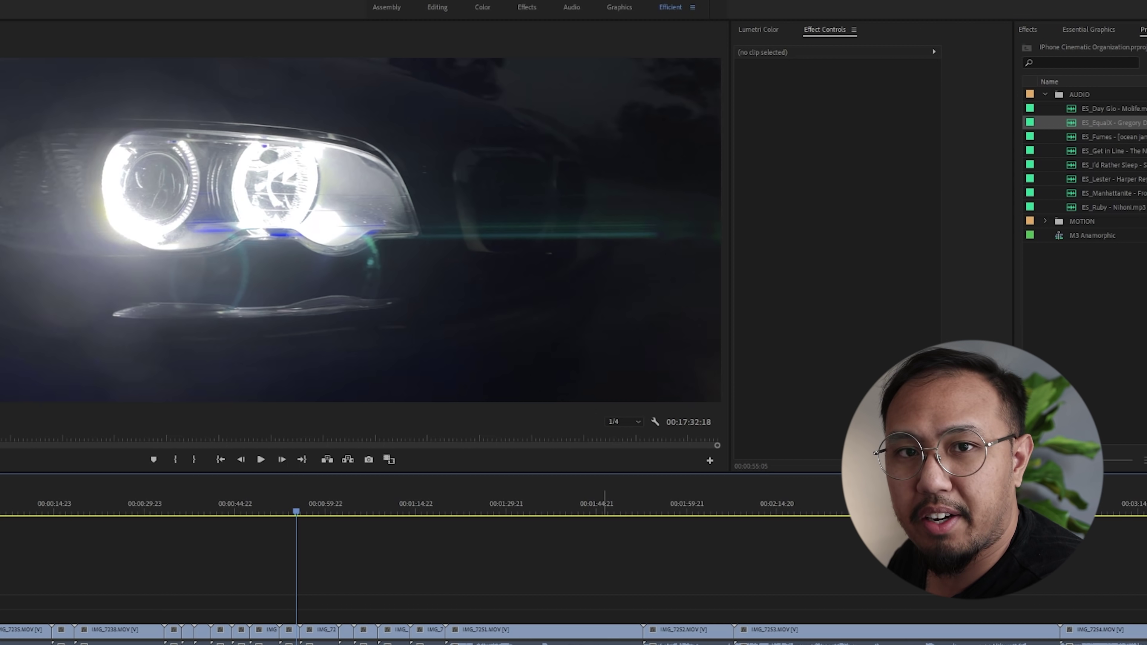
Collapse the AUDIO bin, create an adjustment layer with default settings and lay it on the track above the car clips.
click(1046, 94)
right_click(1068, 259)
mouse_move(1102, 310)
click(971, 349)
click(564, 428)
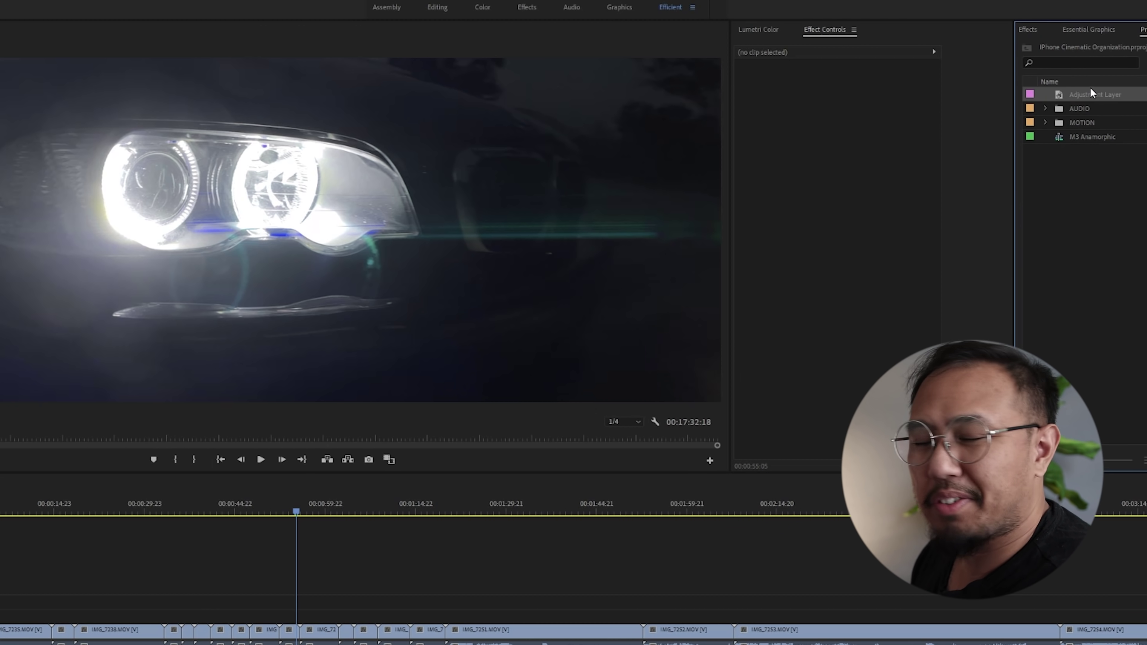
drag(1092, 94, 319, 602)
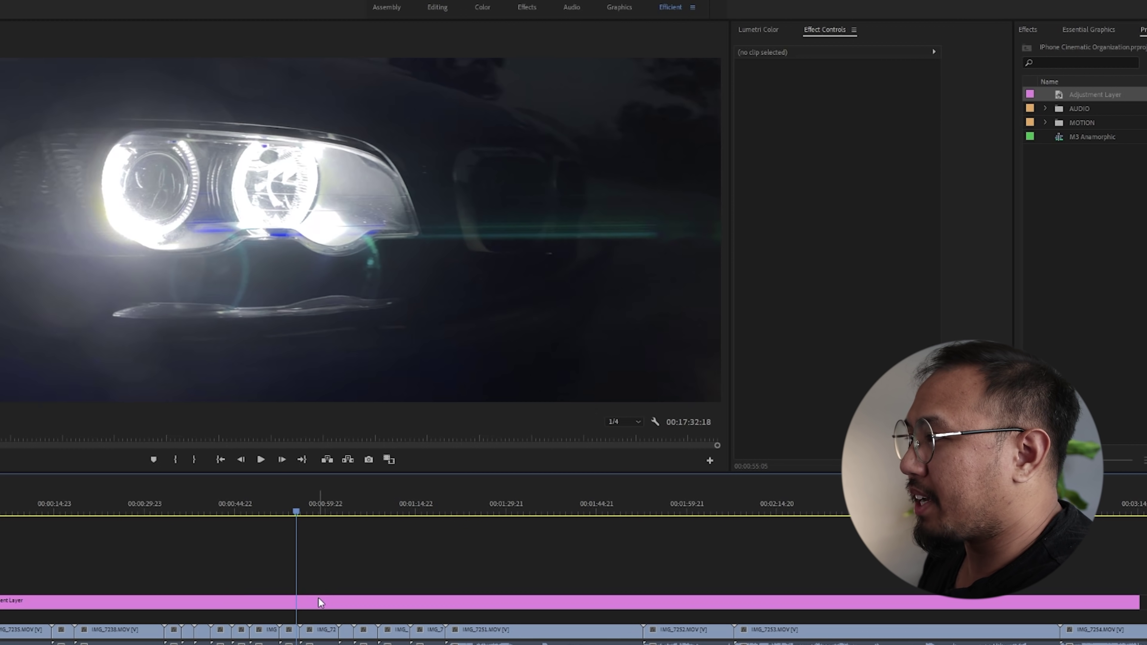
Grade the adjustment layer with Lumetri Basic Correction: exposure 0.6, contrast -47.5, highlights -21.2, whites -9.1 and blacks 15.7.
click(318, 601)
click(758, 29)
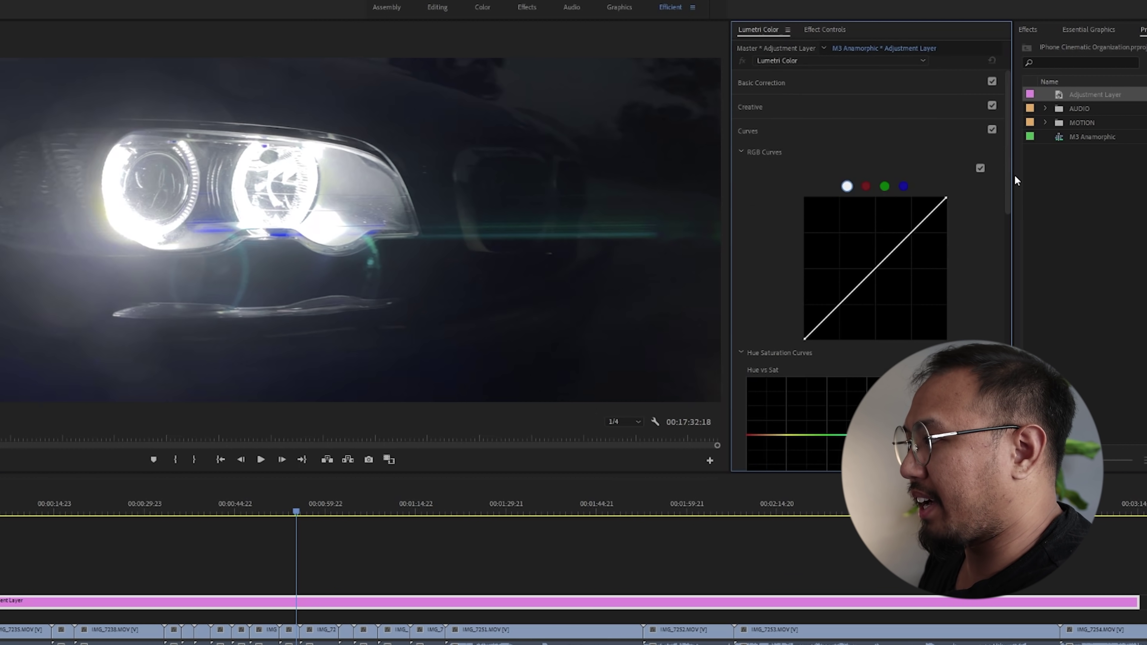
drag(1016, 184, 1068, 185)
click(762, 83)
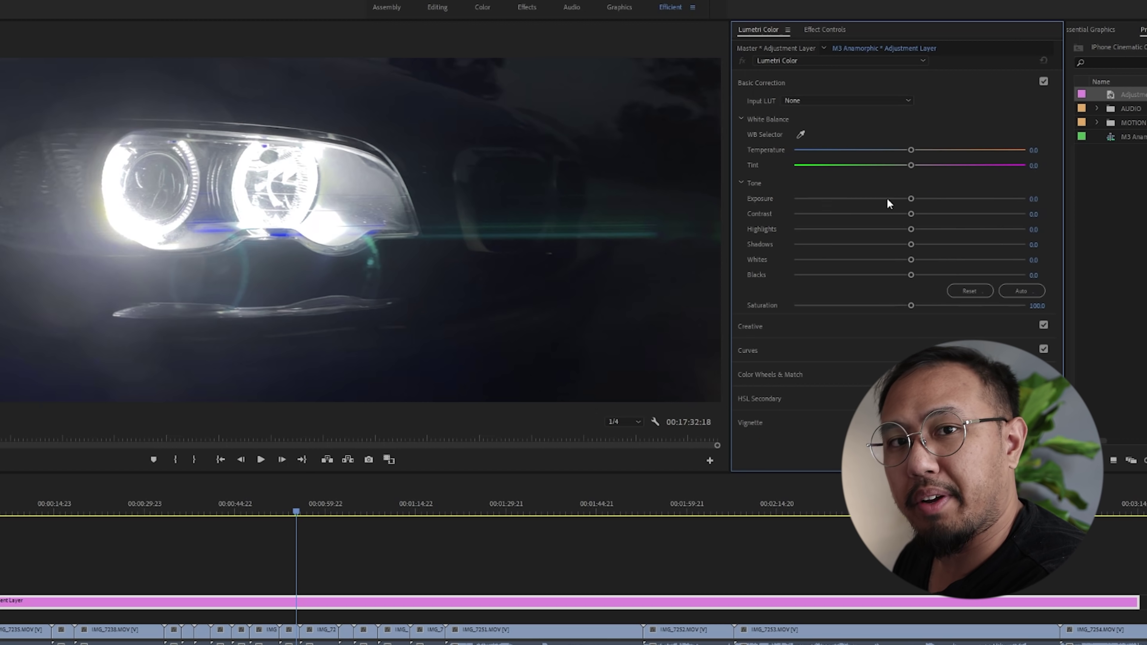
drag(911, 199, 855, 213)
drag(884, 199, 930, 276)
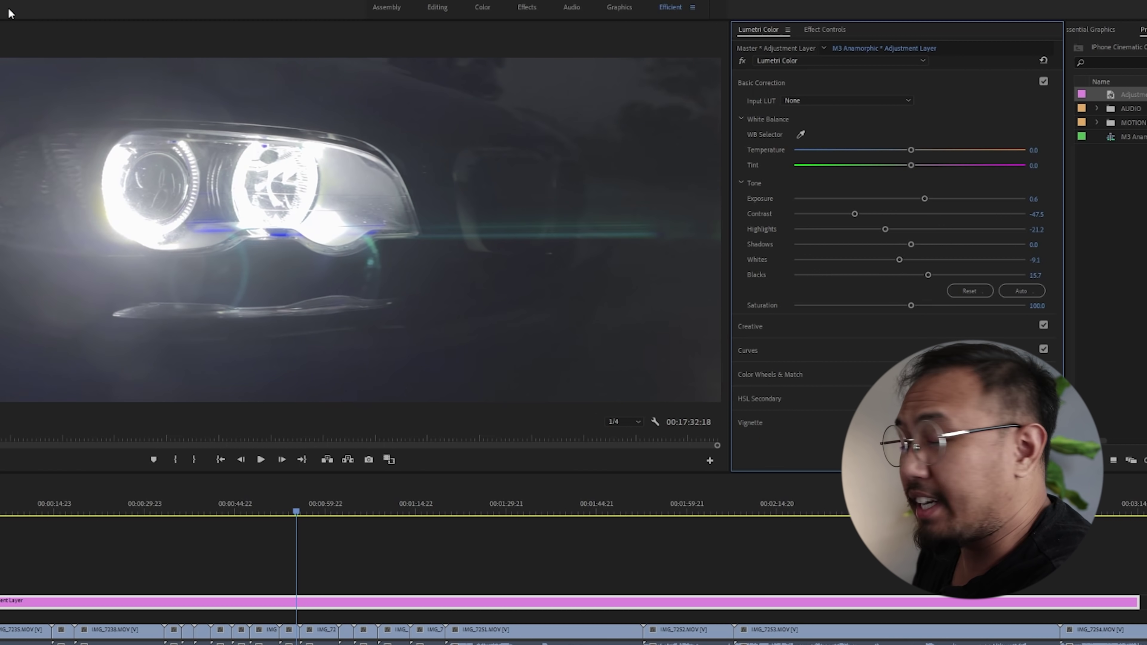
Try a cooler Lumetri temperature of -7.6 on the adjustment layer and undo it.
click(8, 2)
click(8, 2)
drag(911, 150, 947, 155)
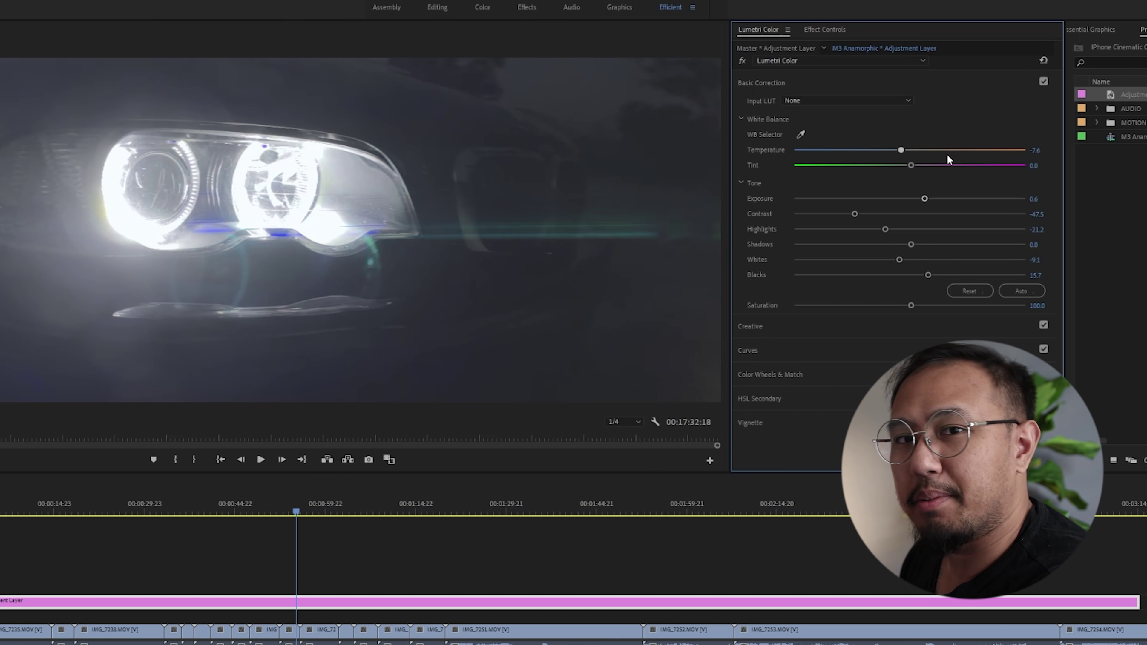
key(ctrl+z)
Scrub along the sequence to check the grade on the other car clips.
drag(295, 514, 405, 532)
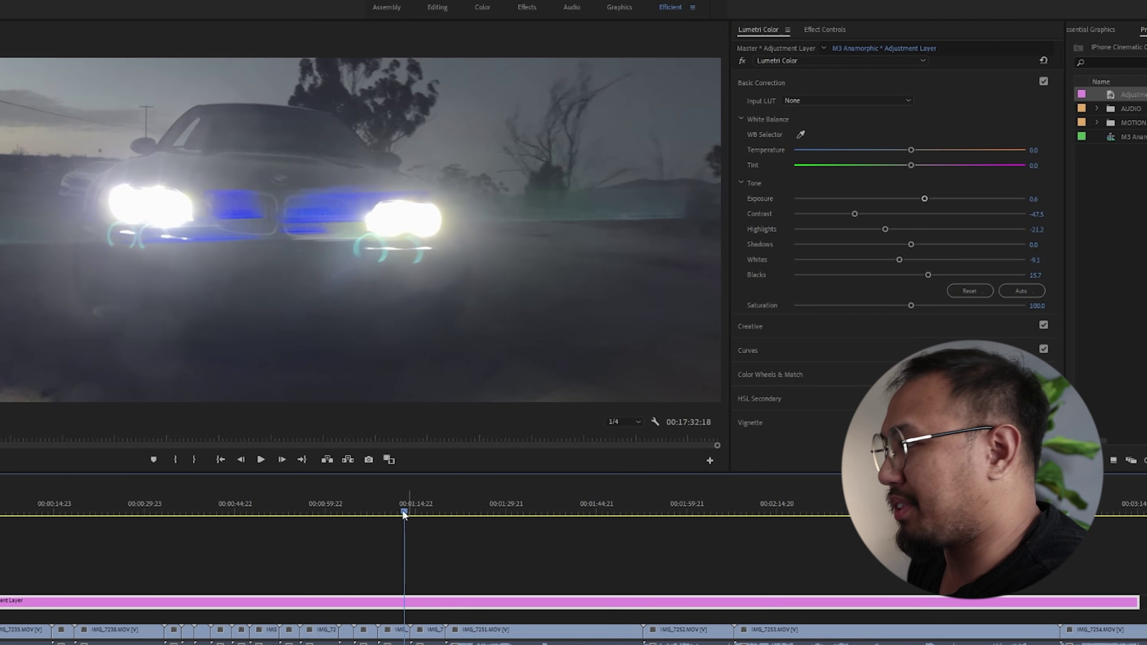
drag(404, 515, 373, 515)
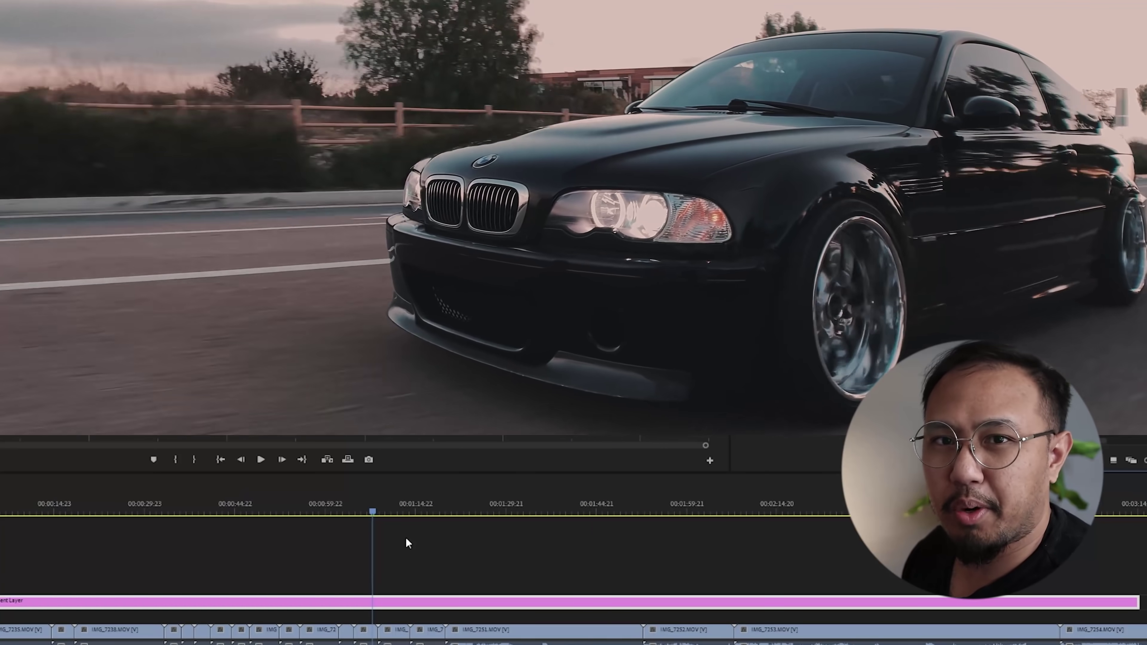
key(=)
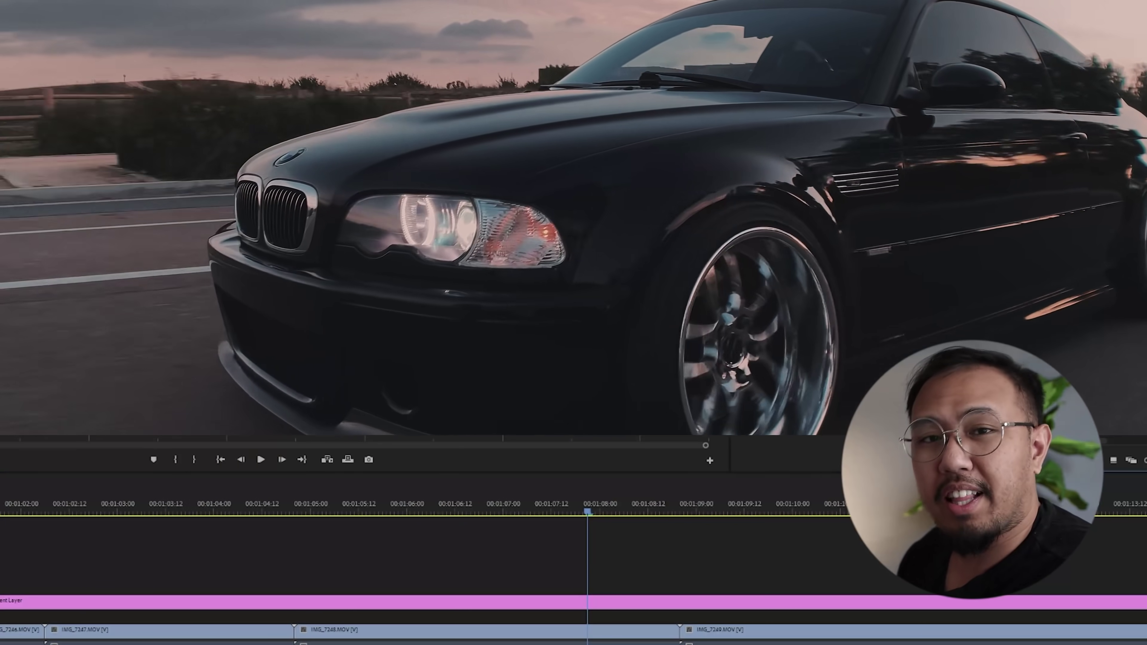
key(-)
key(-)
key(-)
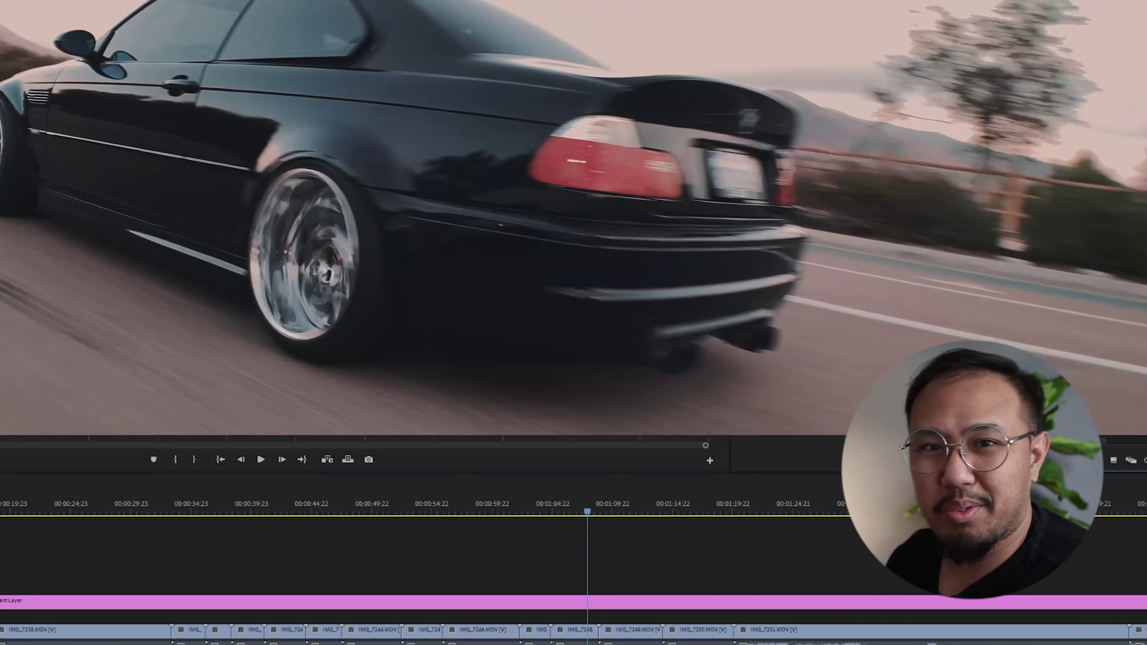